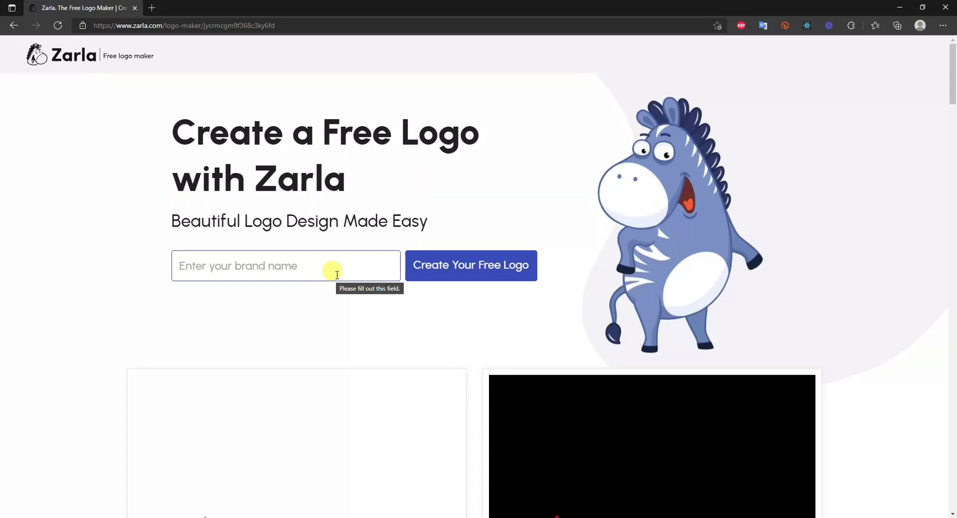
Step: Enter the brand name Jake's Cookie Shop, start the logo, and clear the prefilled purpose field
click(337, 274)
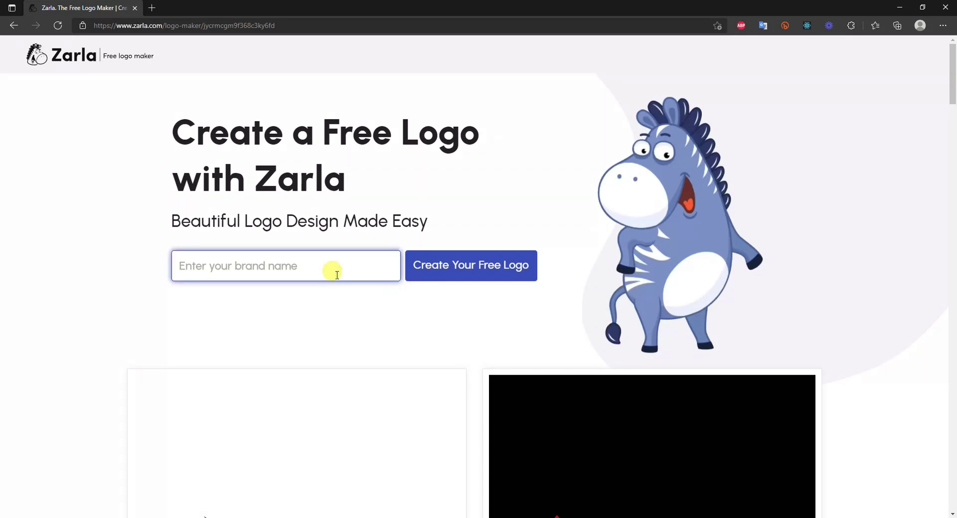
text(Jake's Cookie Shop)
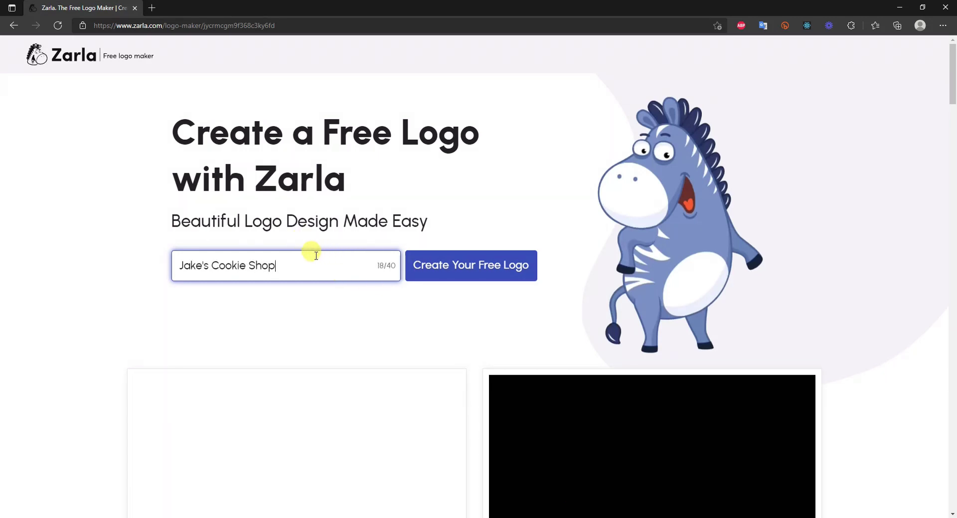
click(477, 274)
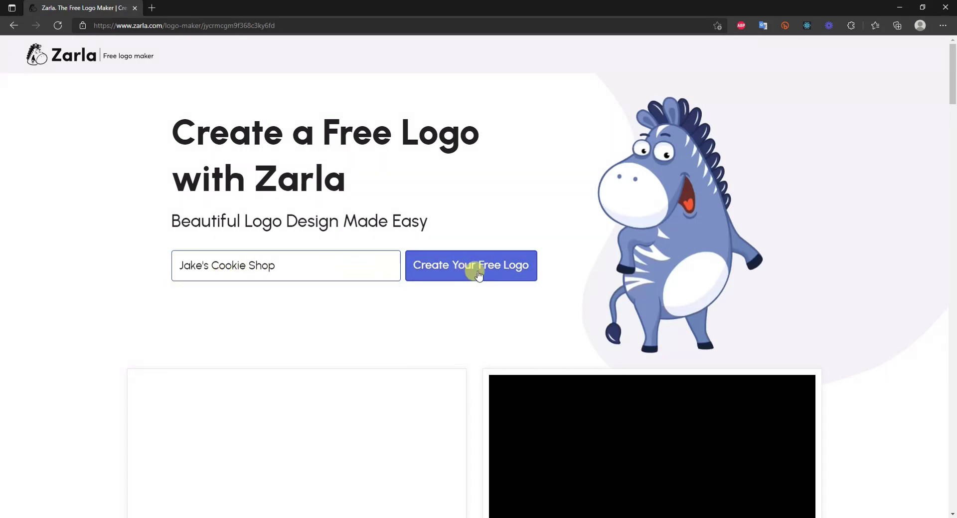
key(ctrl+a)
key(BackSpace)
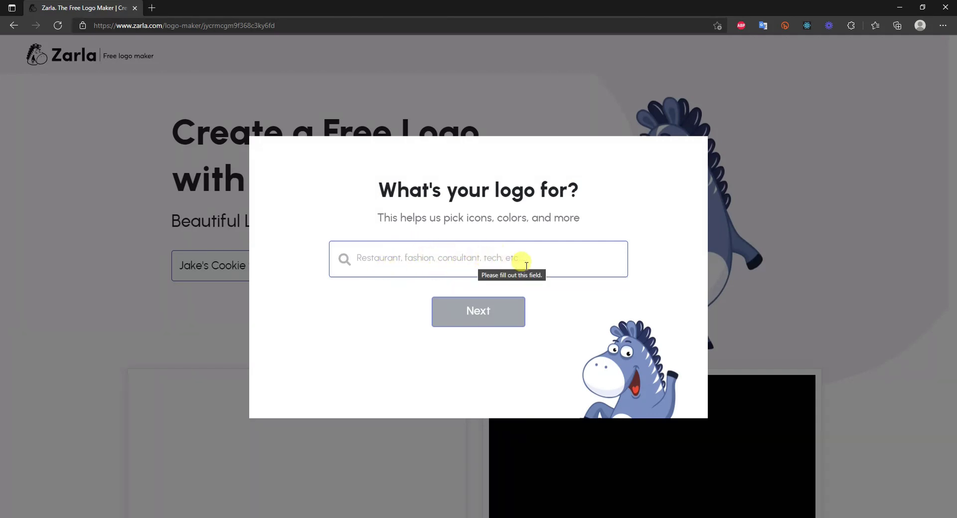
Step: Try trial logo-purpose searches: men, Watche, cloth, resta and photo
click(547, 258)
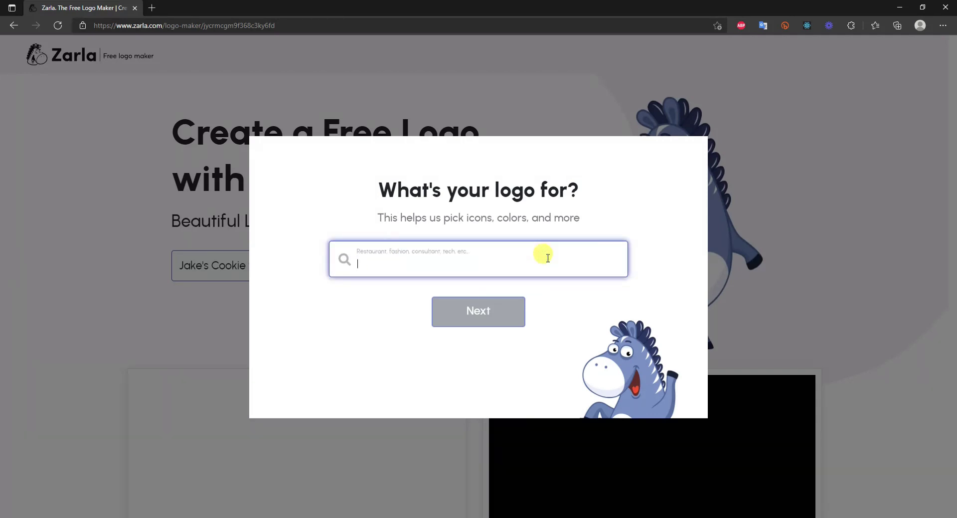
text(men)
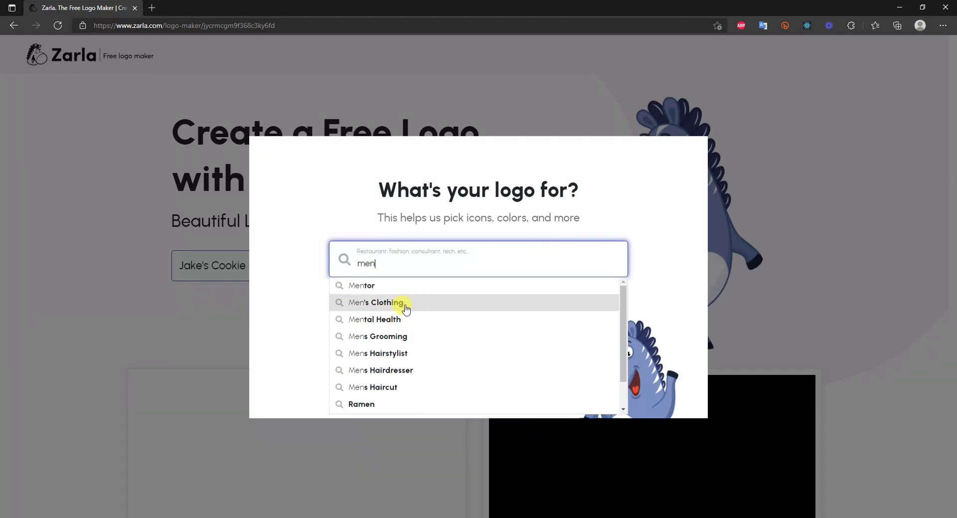
scroll(449, 355, down, 1)
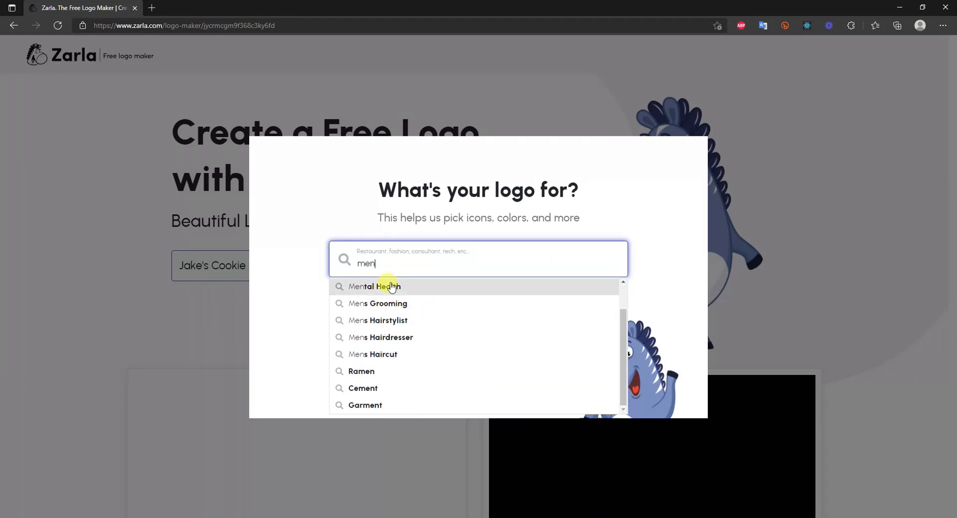
scroll(442, 359, up, 1)
scroll(442, 359, up, 1)
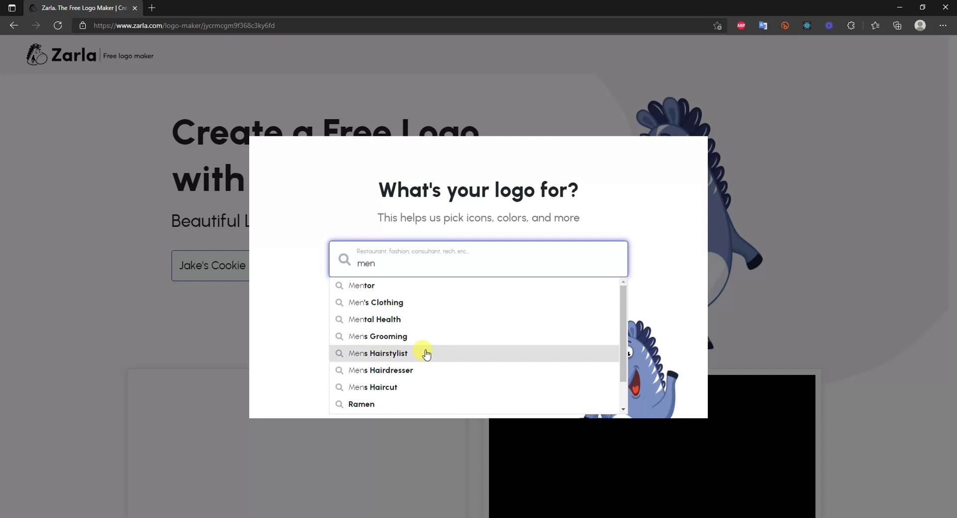
double_click(366, 263)
text(Watch)
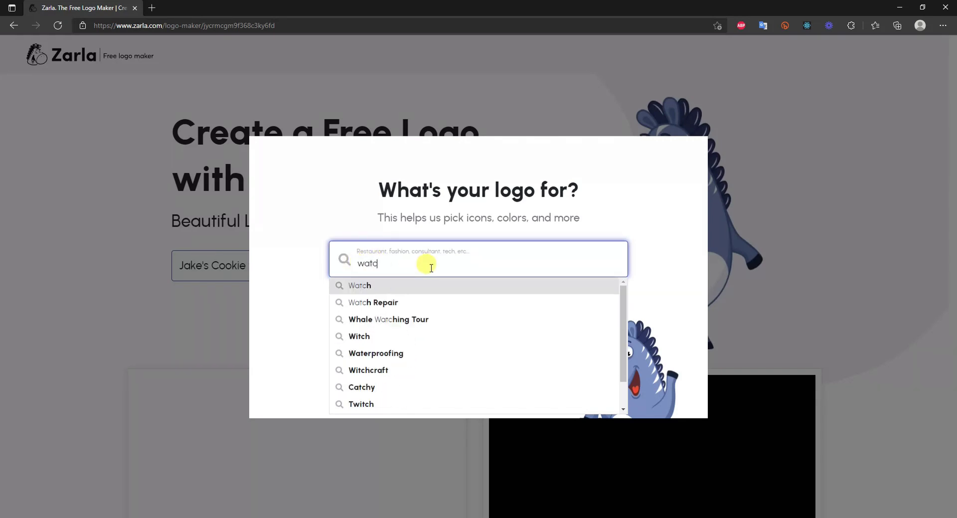
text(e)
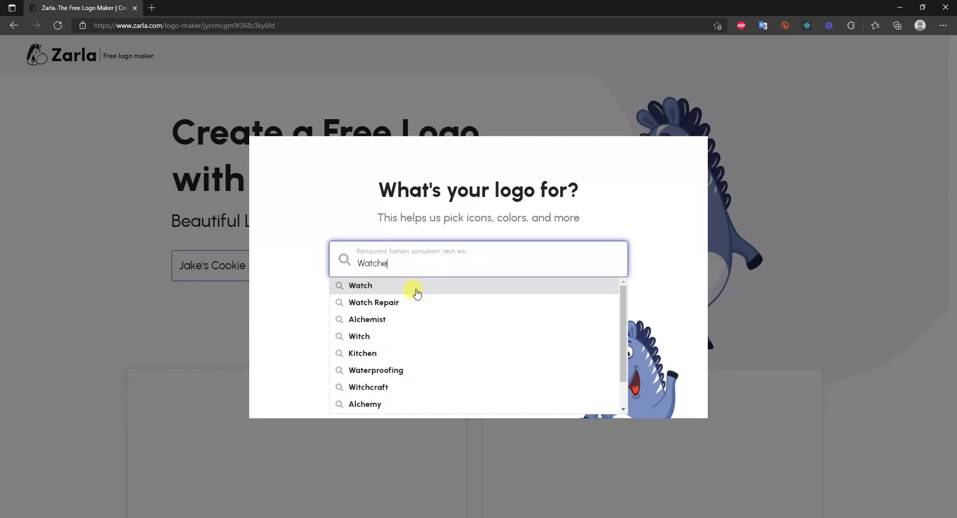
drag(396, 262, 349, 260)
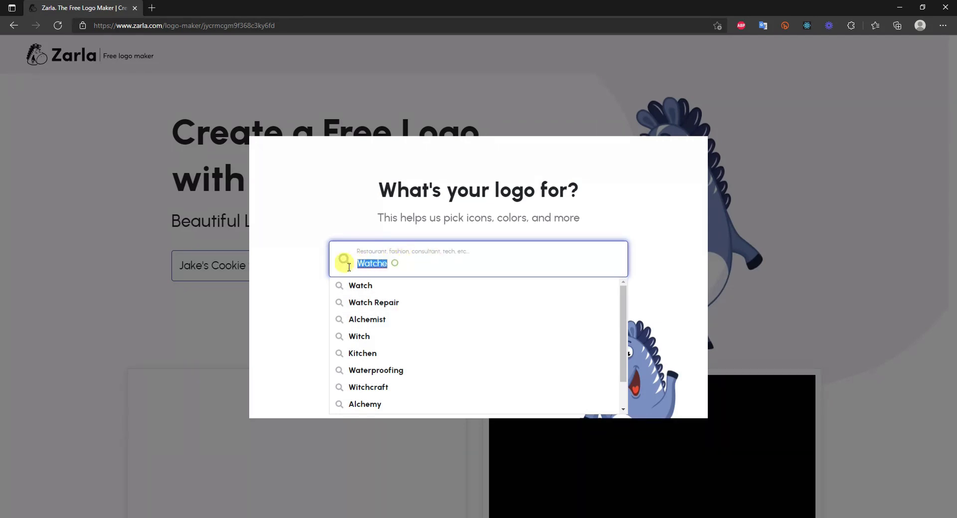
text(cloth)
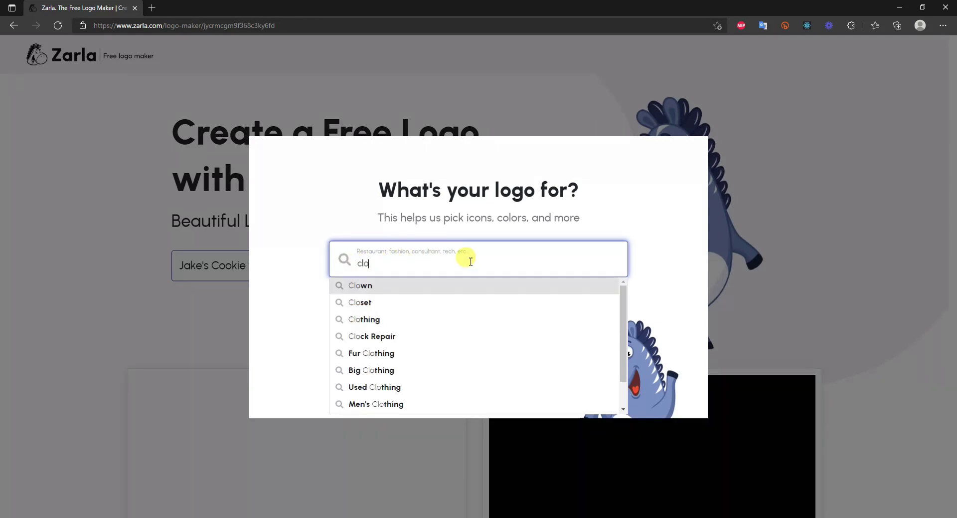
key(BackSpace)
key(BackSpace)
key(BackSpace)
key(BackSpace)
key(BackSpace)
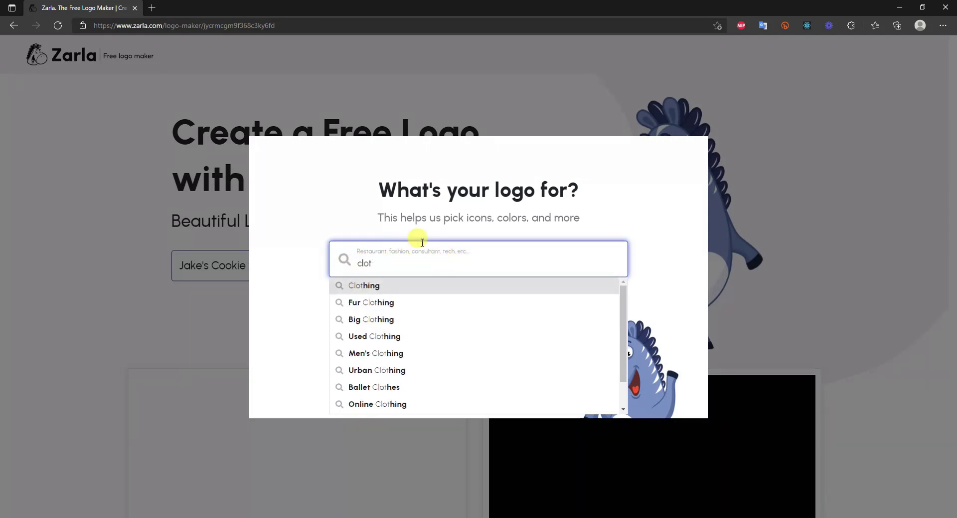
text(resta)
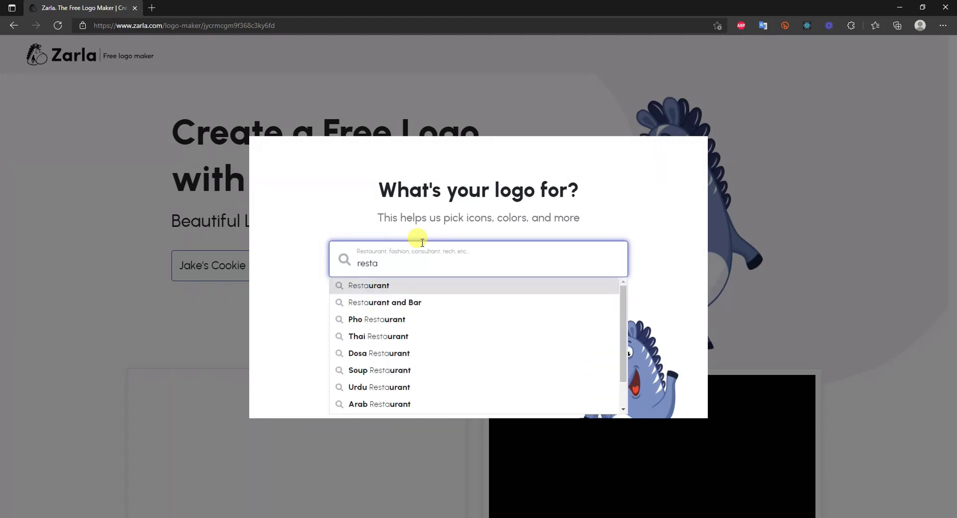
key(BackSpace)
key(BackSpace)
key(BackSpace)
key(BackSpace)
key(BackSpace)
text(ph)
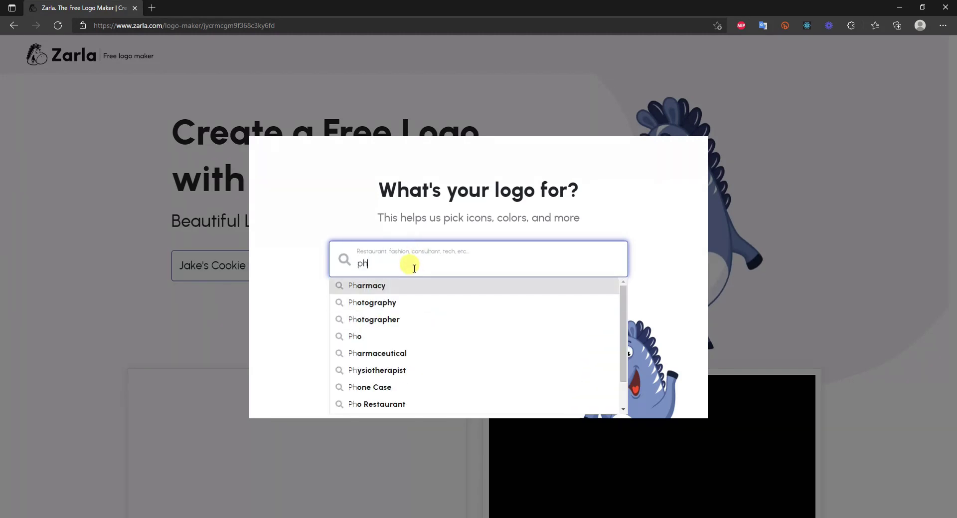
text(oto)
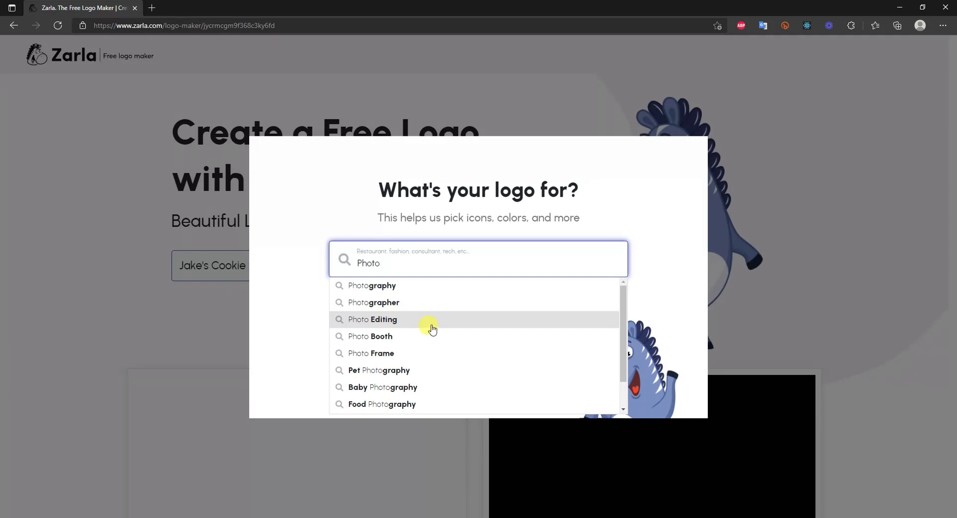
Step: Clear the search and set the logo's purpose to the Cookie suggestion
scroll(446, 363, down, 1)
scroll(451, 369, up, 1)
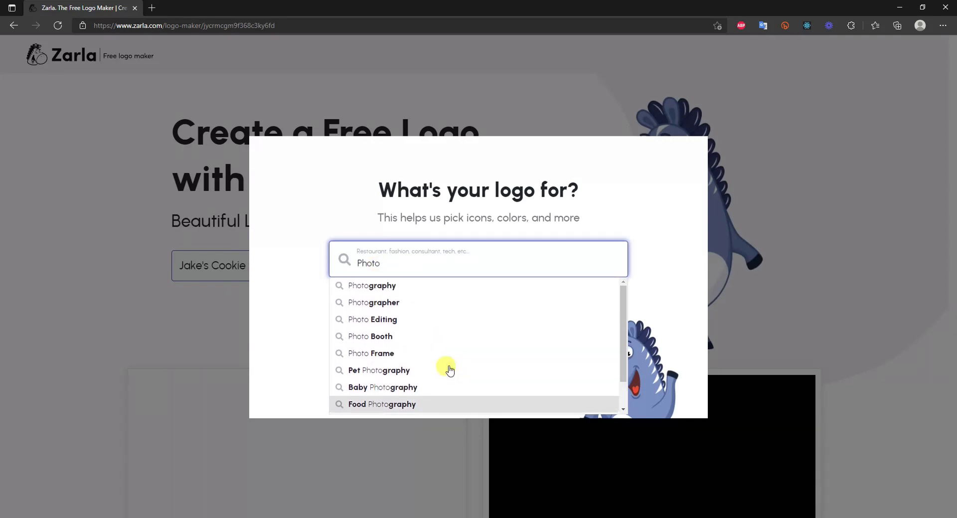
drag(389, 264, 353, 259)
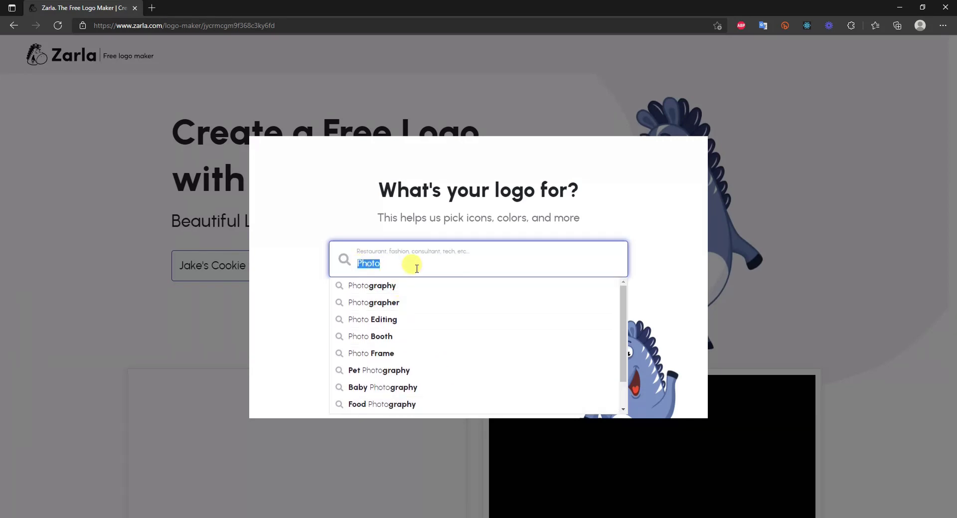
key(BackSpace)
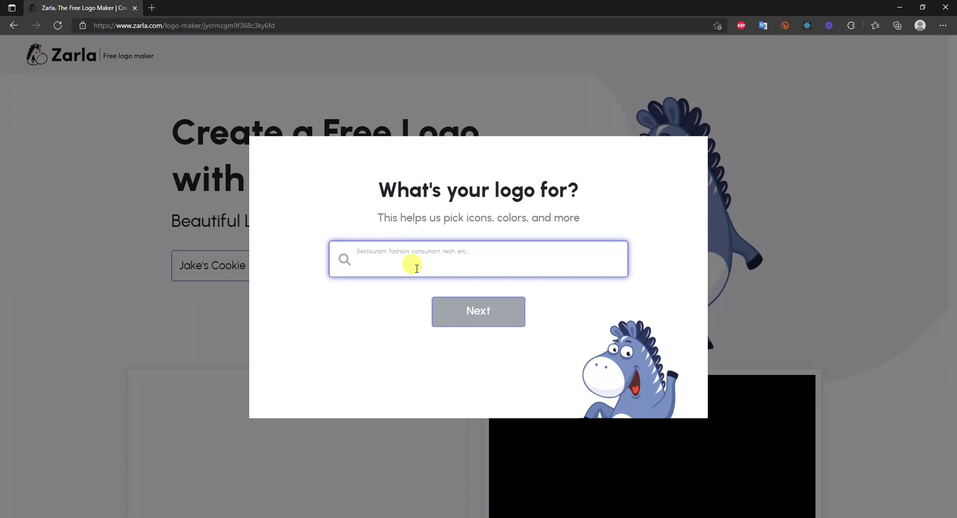
text(Cookie)
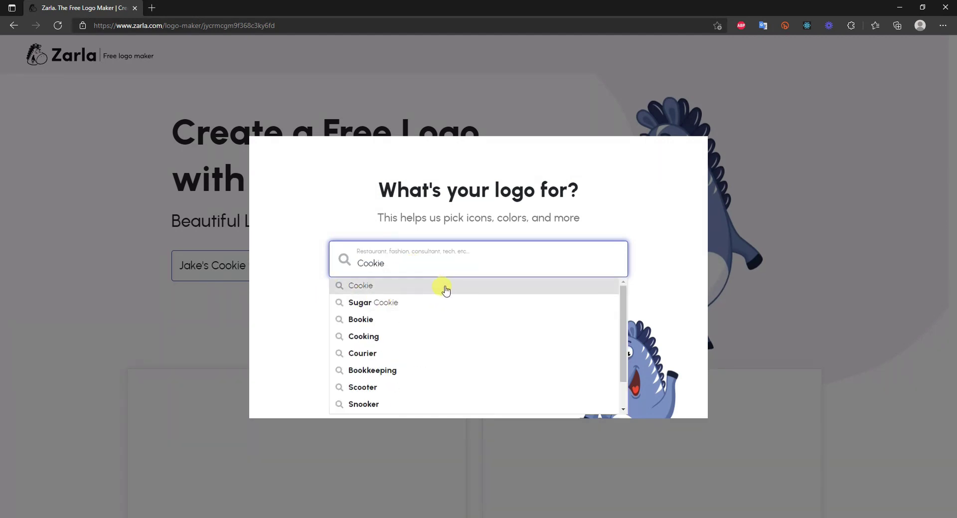
click(439, 288)
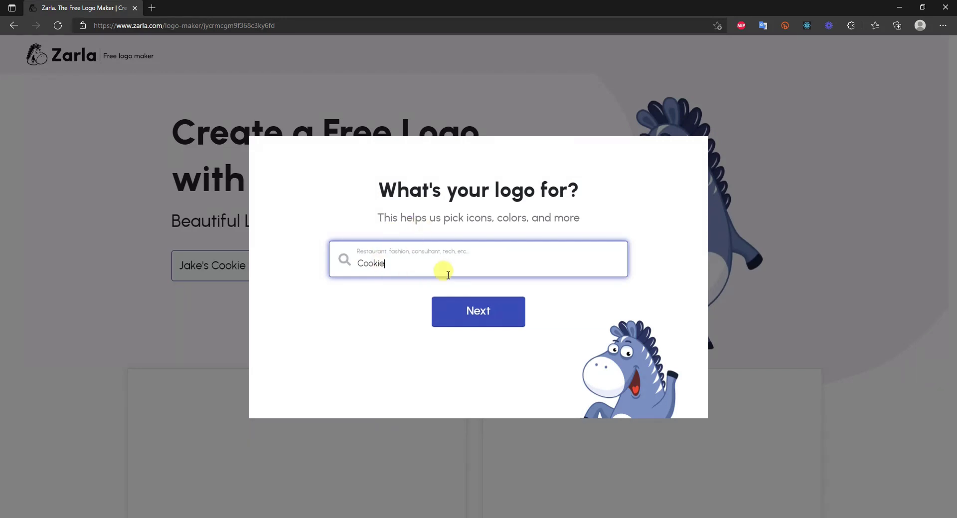
click(453, 314)
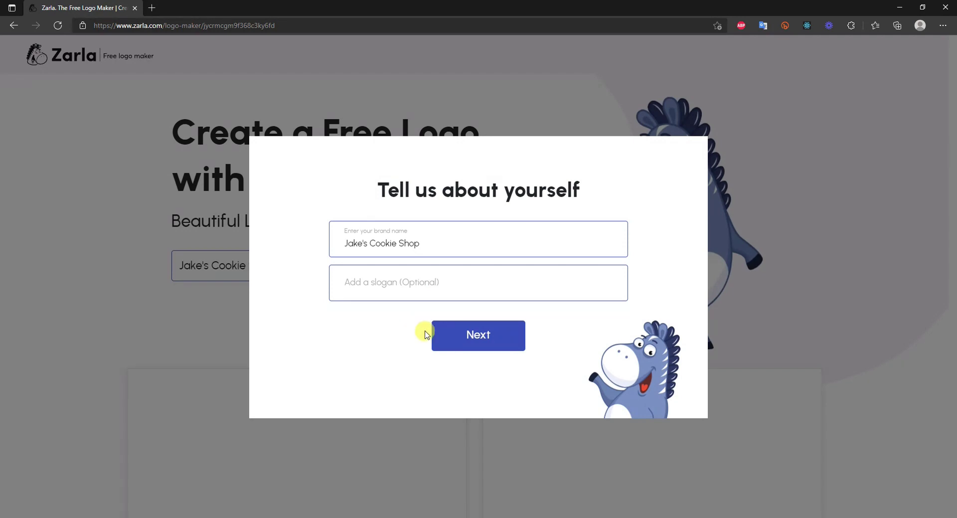
Step: Keep the brand name, leave the slogan empty, and let Zarla choose icons automatically
click(468, 337)
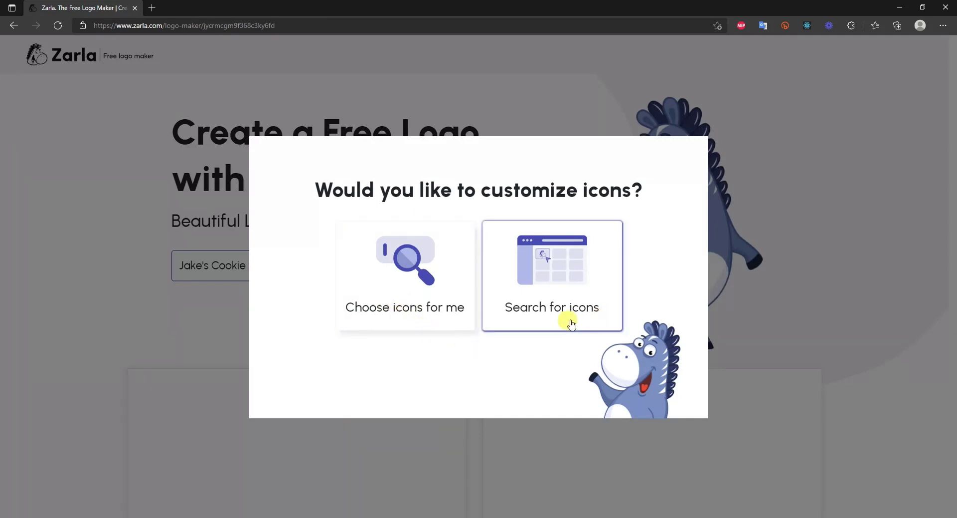
click(400, 313)
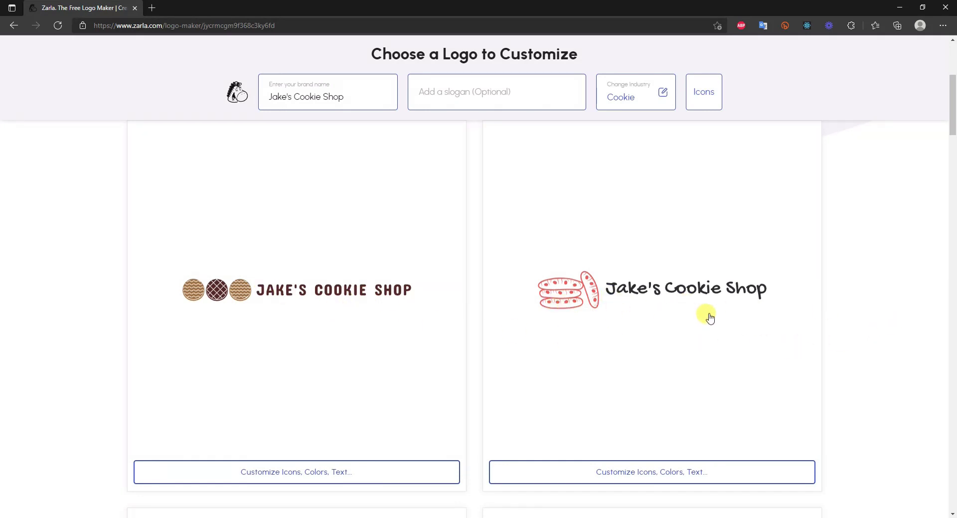
scroll(811, 323, down, 1)
scroll(811, 323, down, 6)
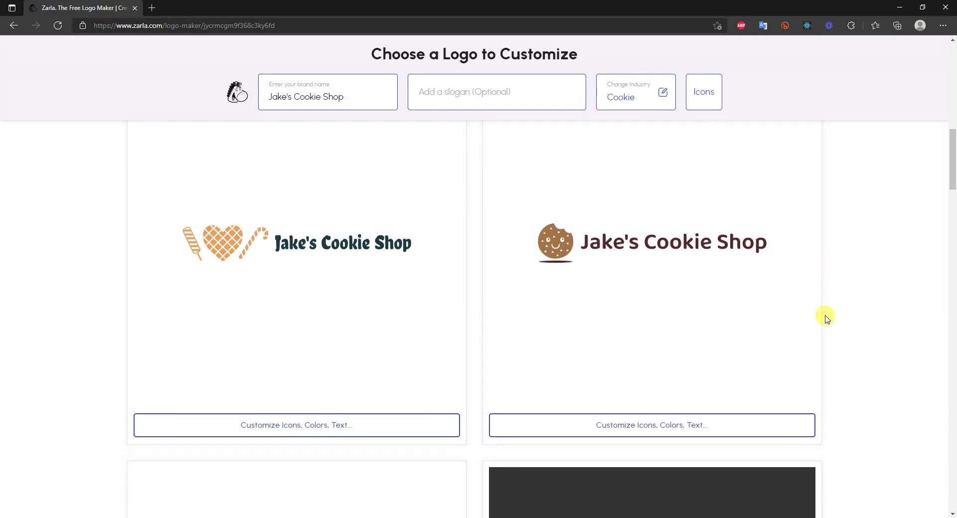
scroll(471, 292, down, 7)
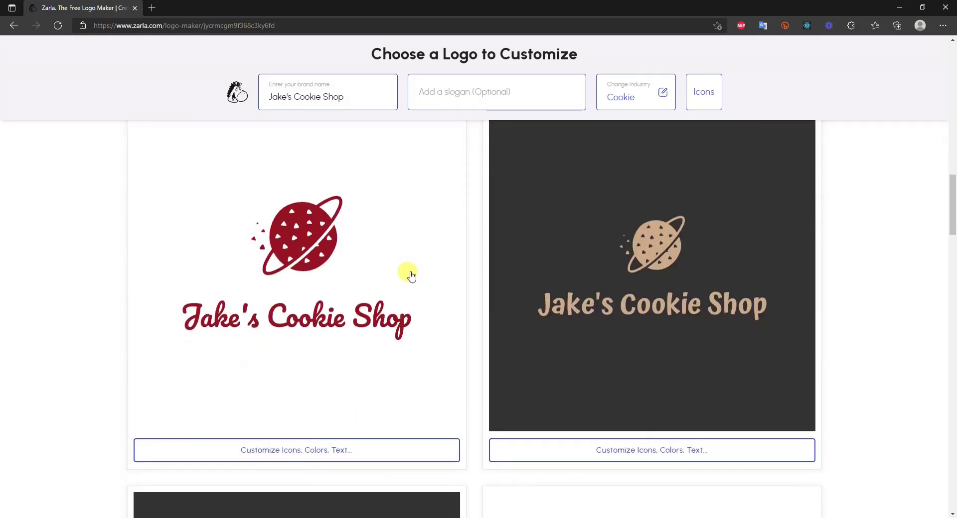
scroll(383, 269, down, 6)
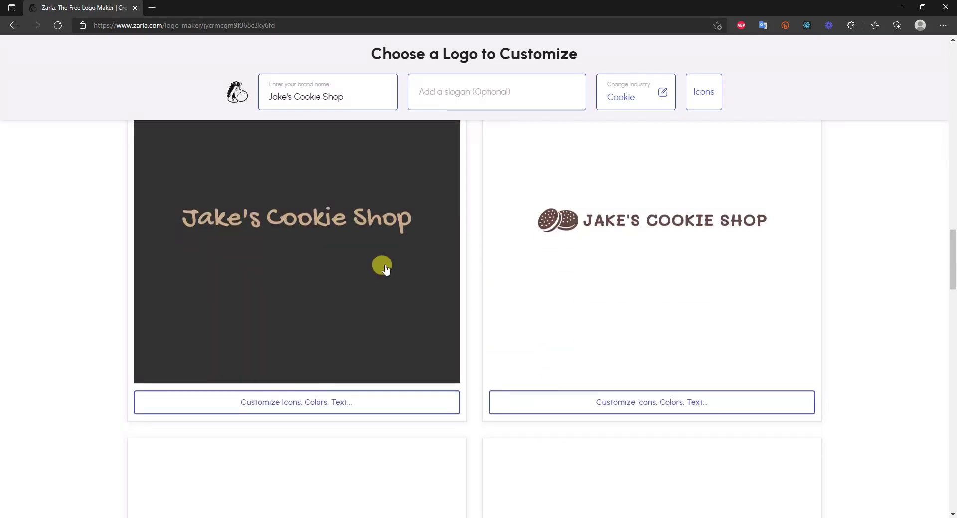
scroll(392, 268, down, 5)
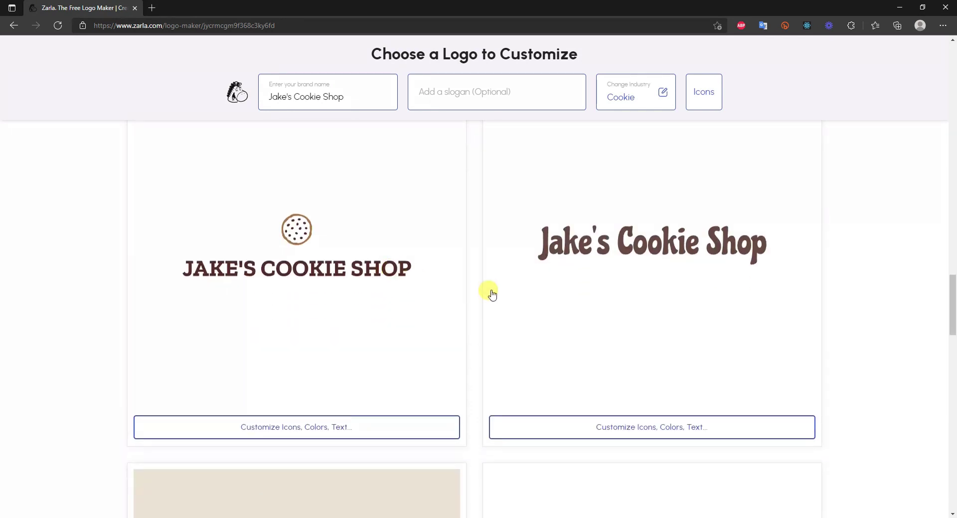
scroll(449, 299, down, 12)
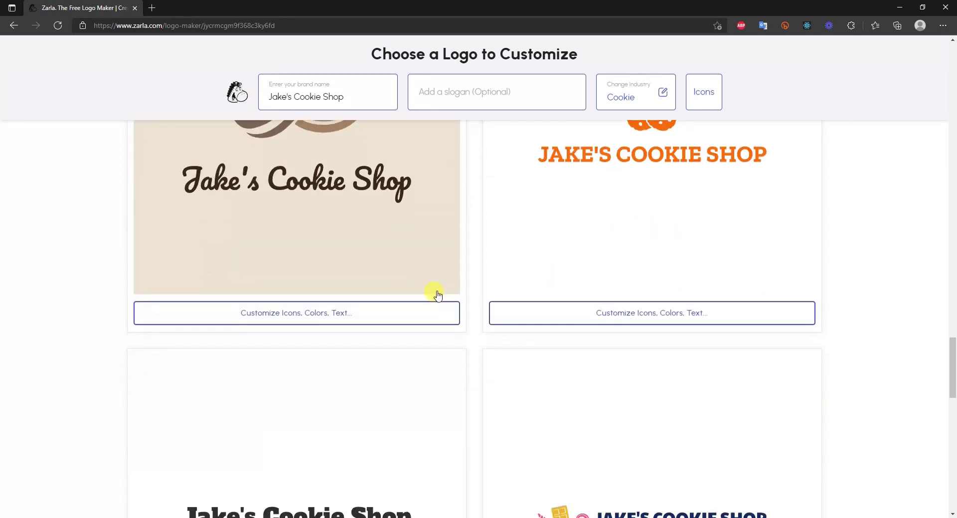
scroll(437, 295, down, 11)
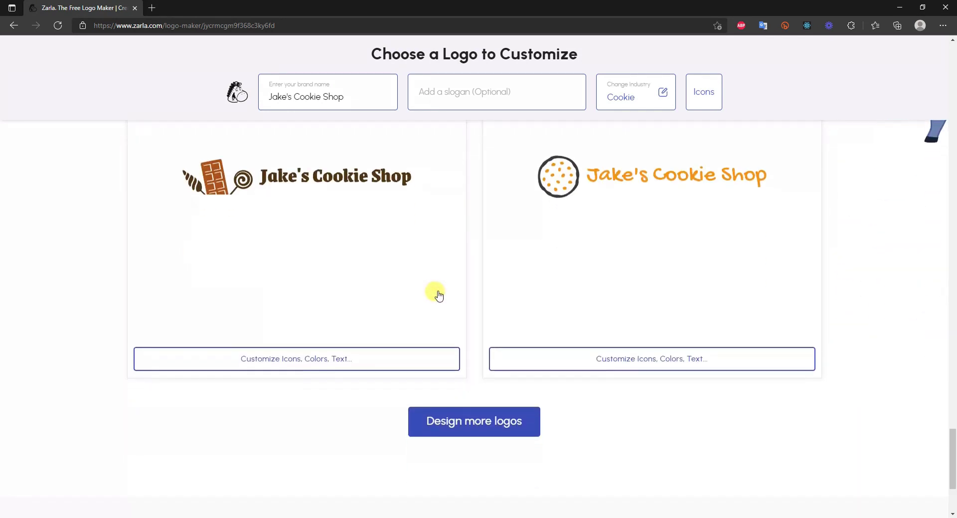
scroll(493, 303, up, 4)
scroll(492, 302, down, 2)
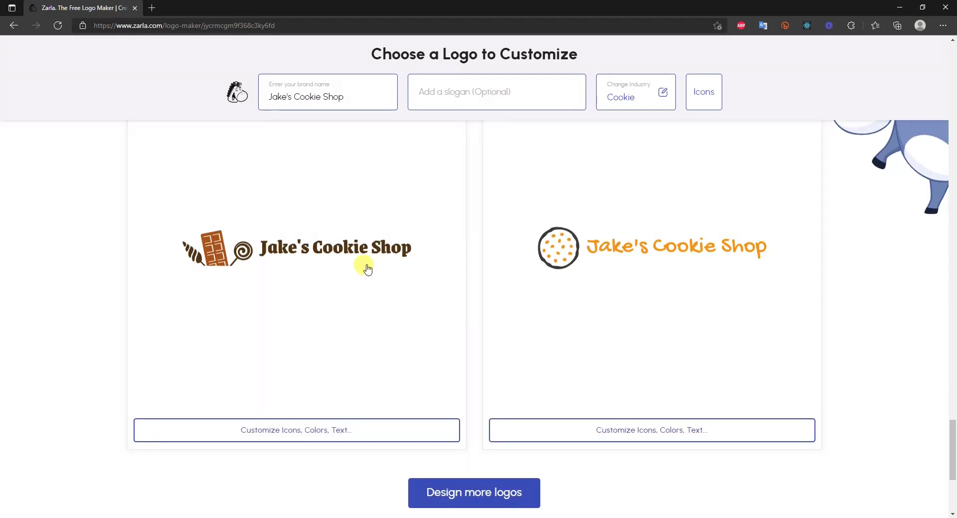
scroll(788, 401, up, 4)
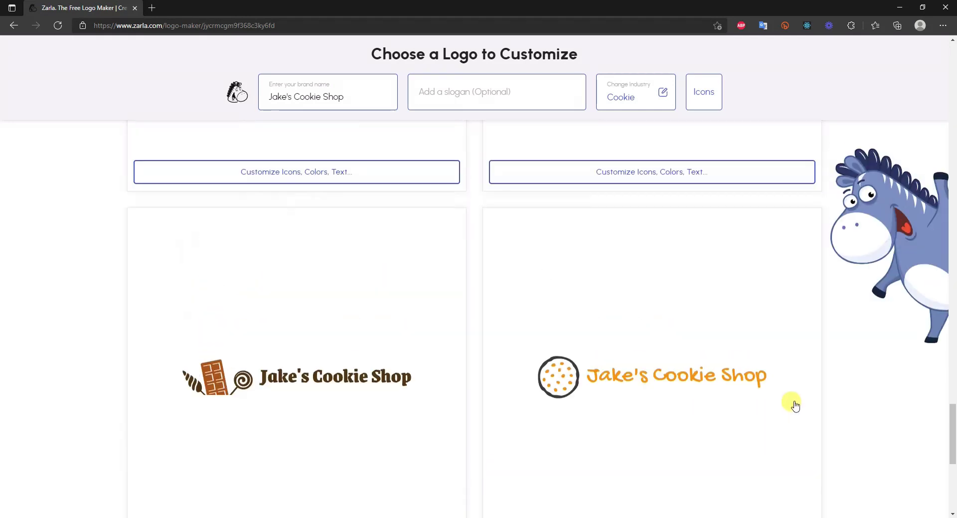
scroll(787, 405, up, 15)
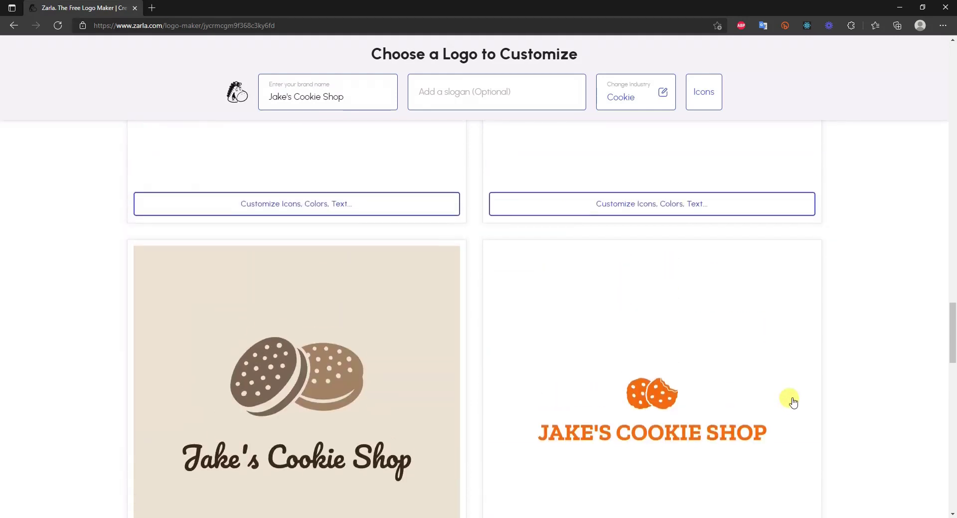
scroll(794, 407, up, 5)
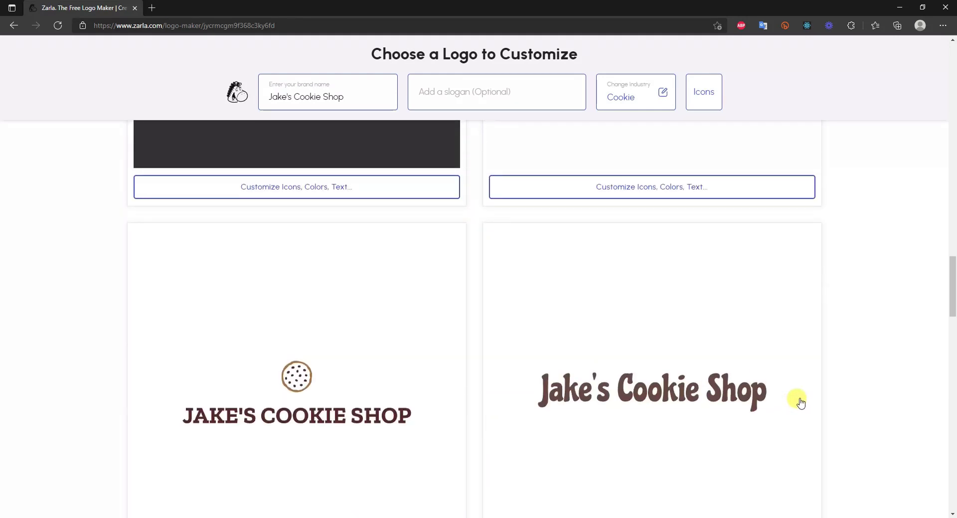
scroll(798, 400, up, 6)
scroll(559, 378, up, 8)
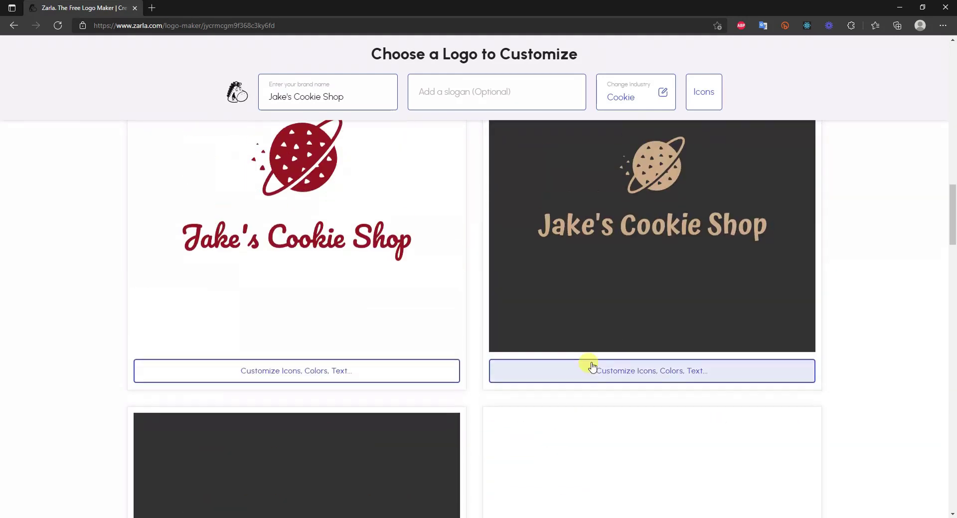
scroll(560, 350, up, 7)
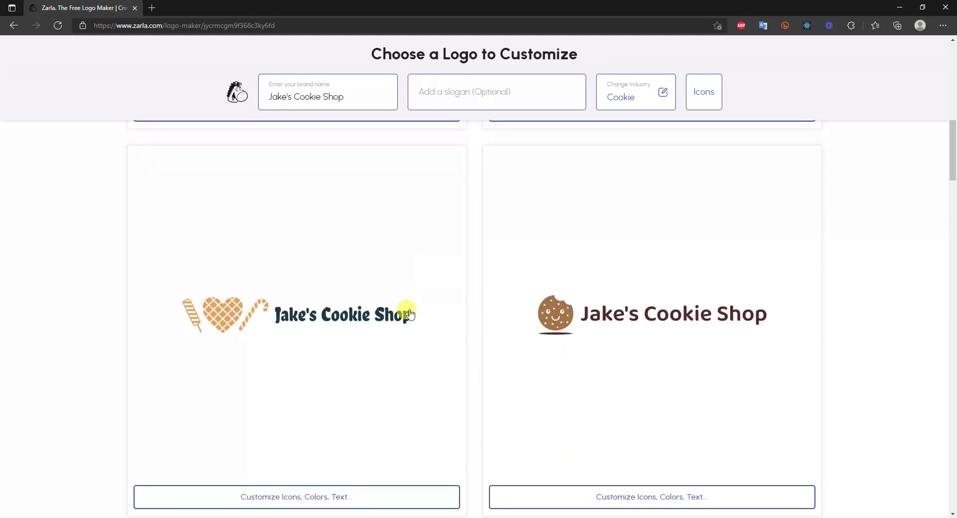
scroll(598, 379, down, 1)
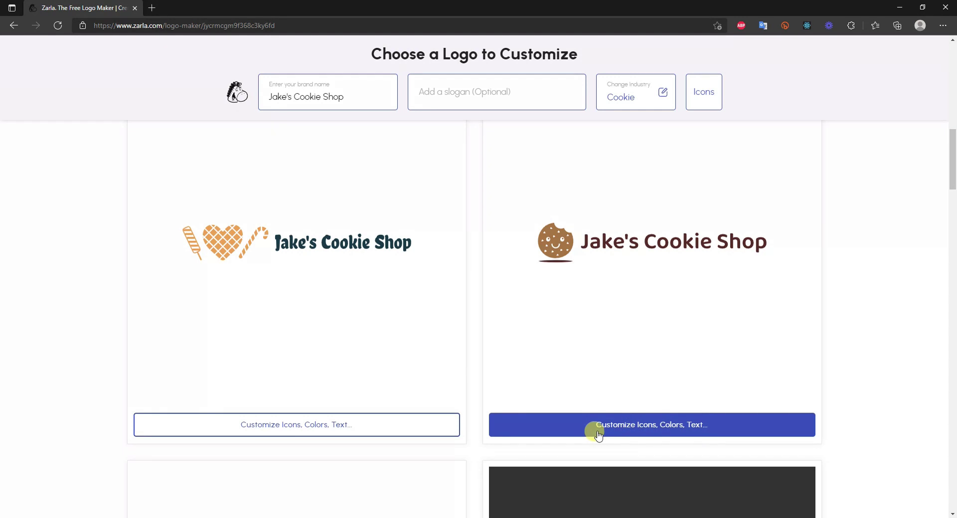
Step: Open the smiling-cookie logo for customizing and change the icon's first colour to black
click(730, 427)
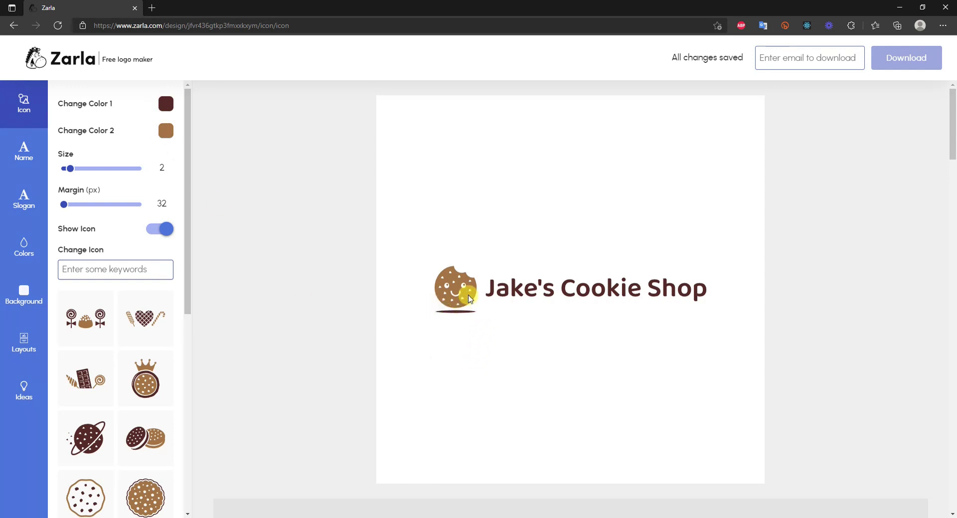
click(166, 104)
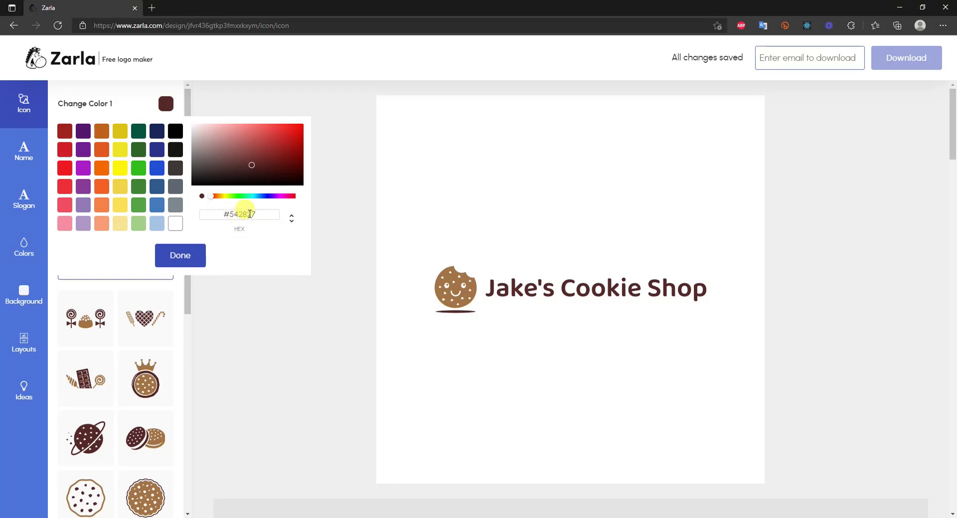
drag(251, 213, 232, 212)
click(174, 137)
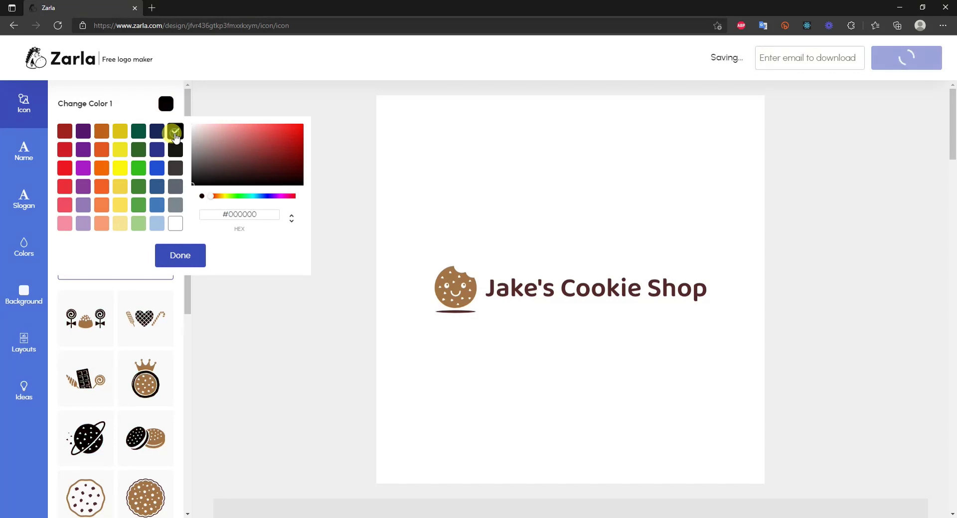
click(181, 252)
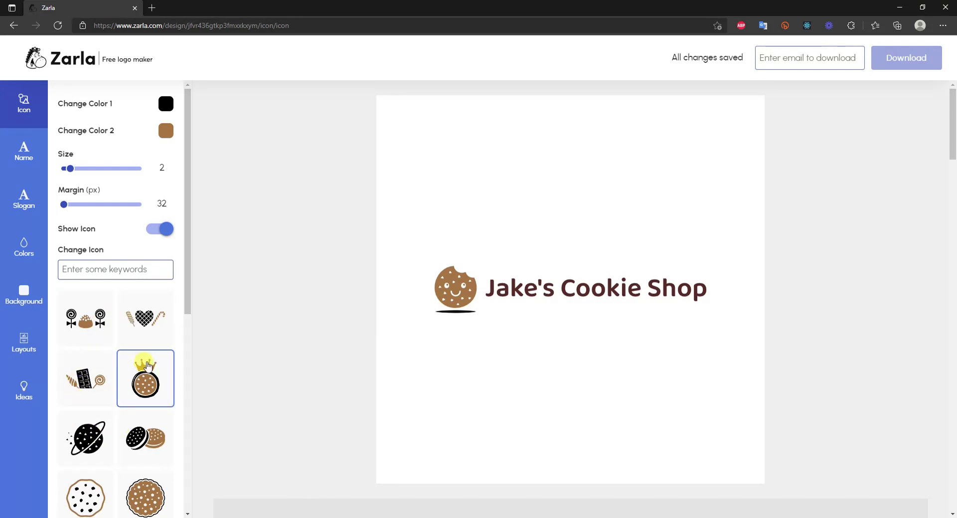
Step: Restore the icon's first colour to dark brown #542827
click(167, 105)
triple_click(224, 216)
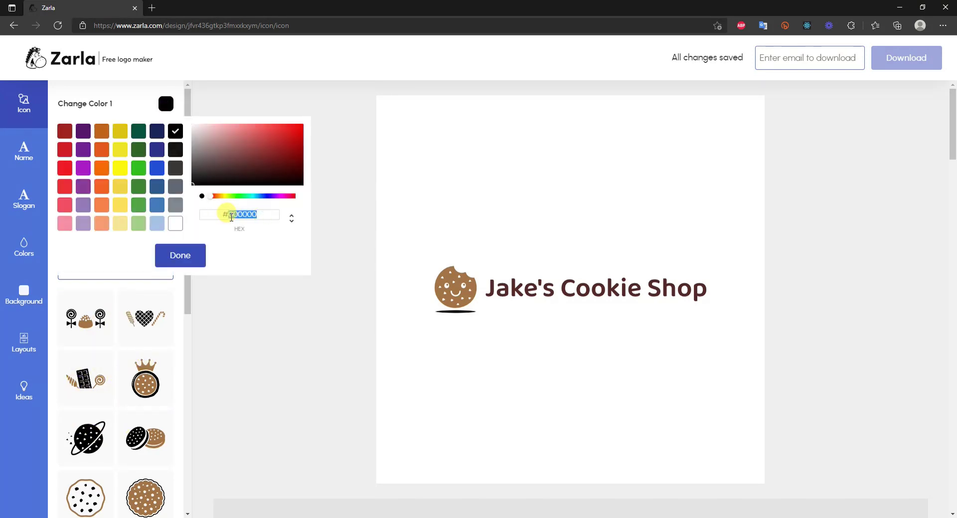
text(#542827)
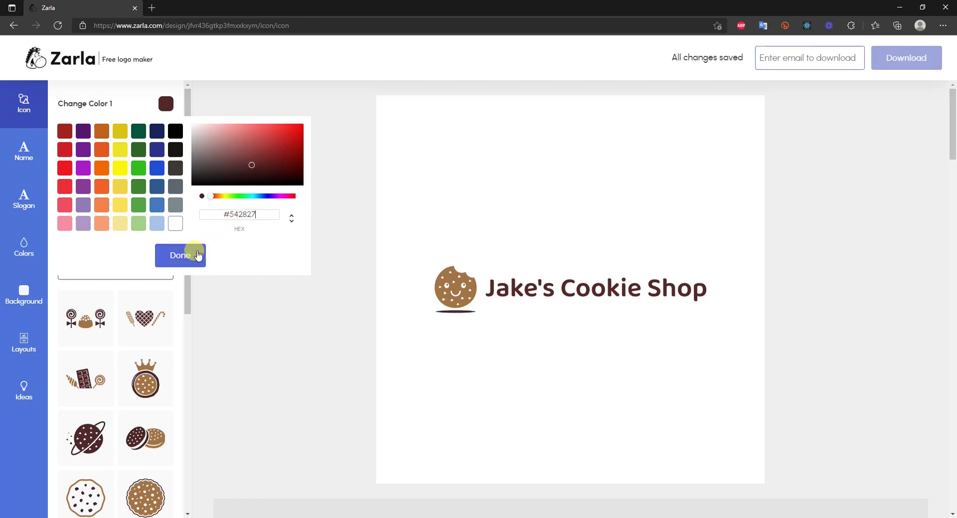
click(180, 254)
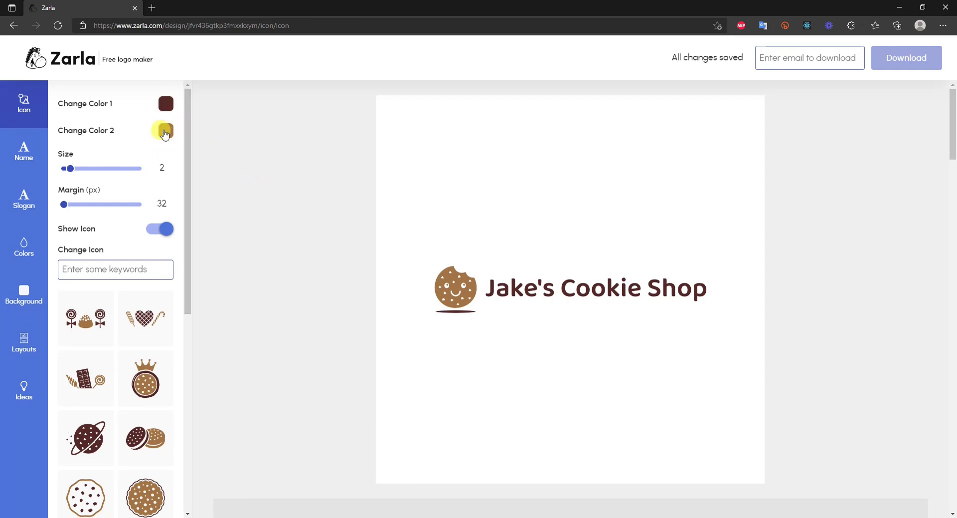
click(165, 103)
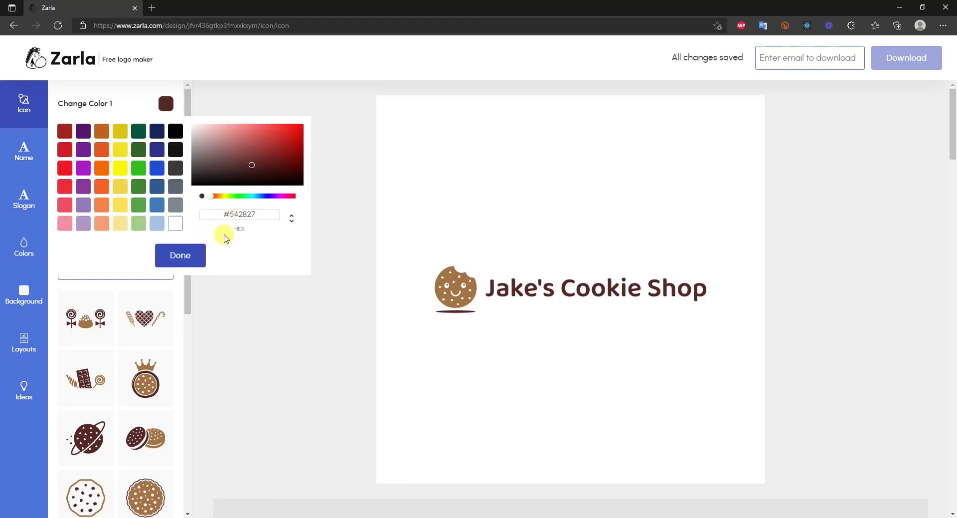
click(184, 254)
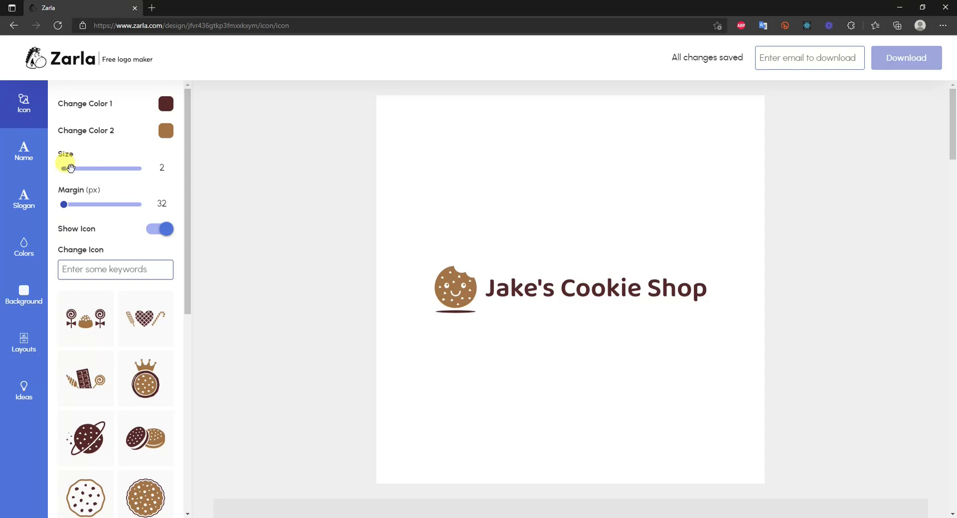
Step: Try icon size 6 and return to 2, set the icon margin to 37 px, and re-show the icon
drag(81, 169, 104, 169)
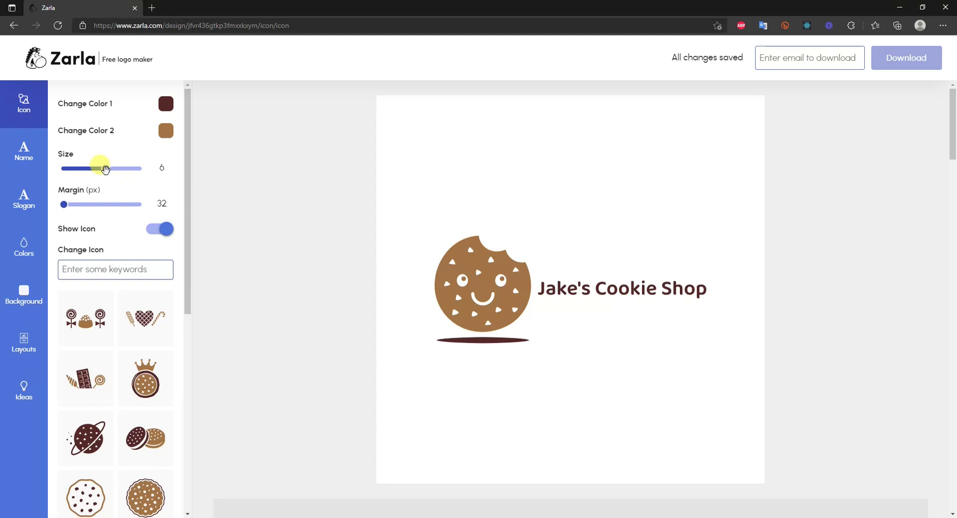
drag(105, 170, 81, 169)
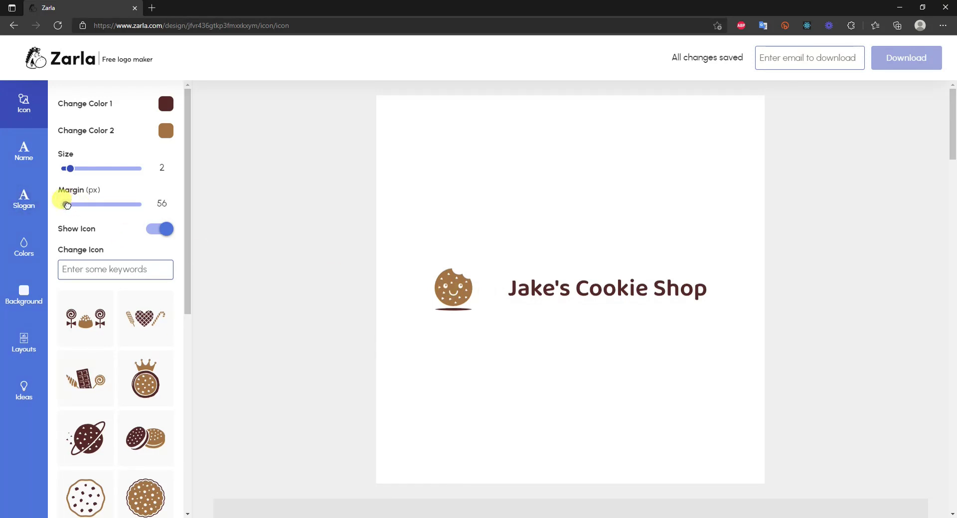
drag(67, 206, 64, 204)
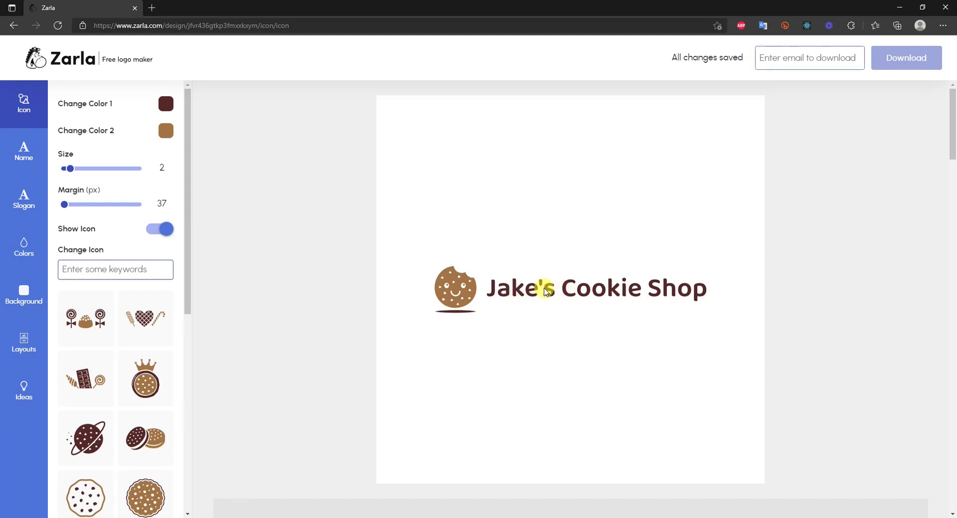
click(156, 229)
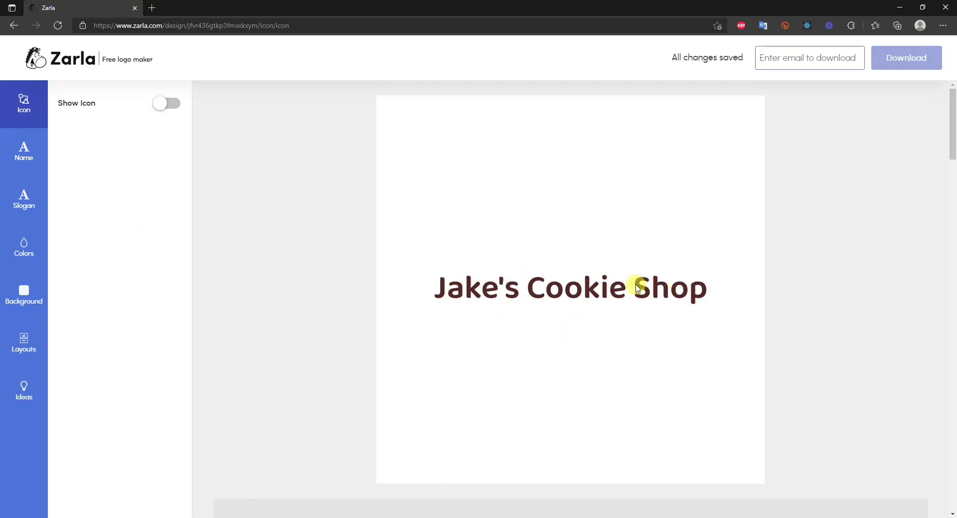
click(170, 104)
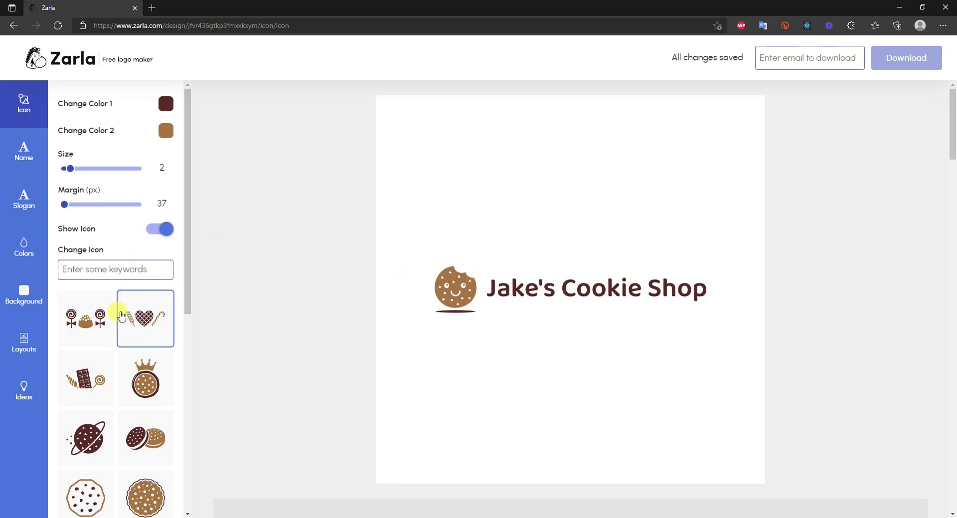
Step: Swap the icon to the dotted cookie, then to the two bitten chocolate-chip cookies
scroll(128, 317, down, 1)
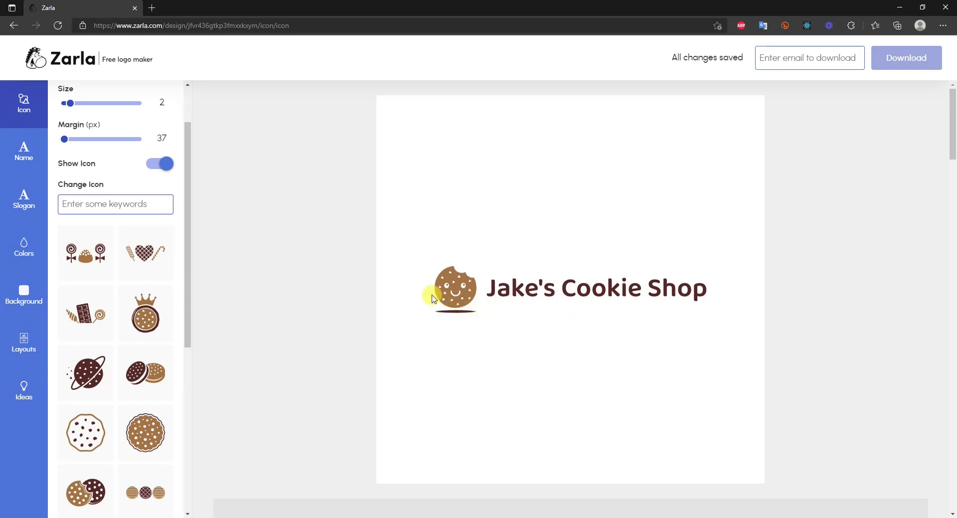
scroll(105, 269, down, 1)
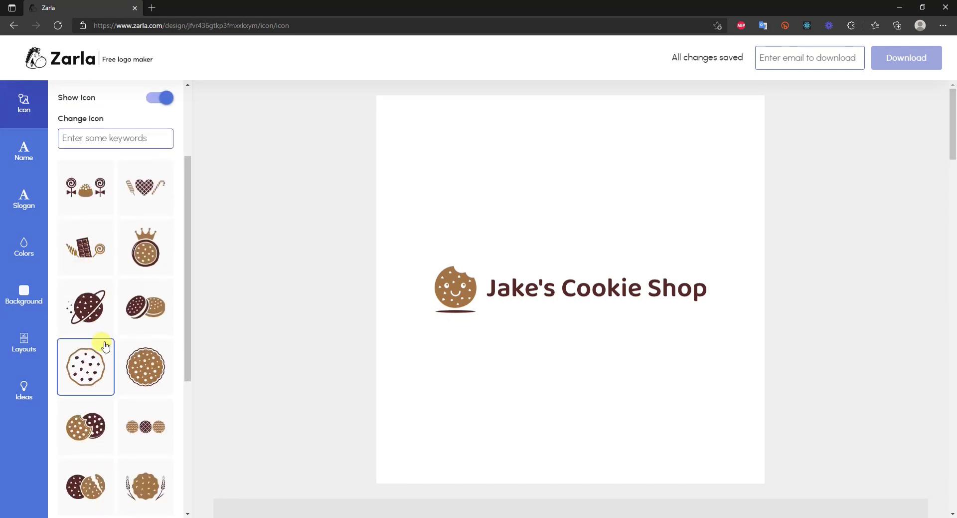
click(85, 368)
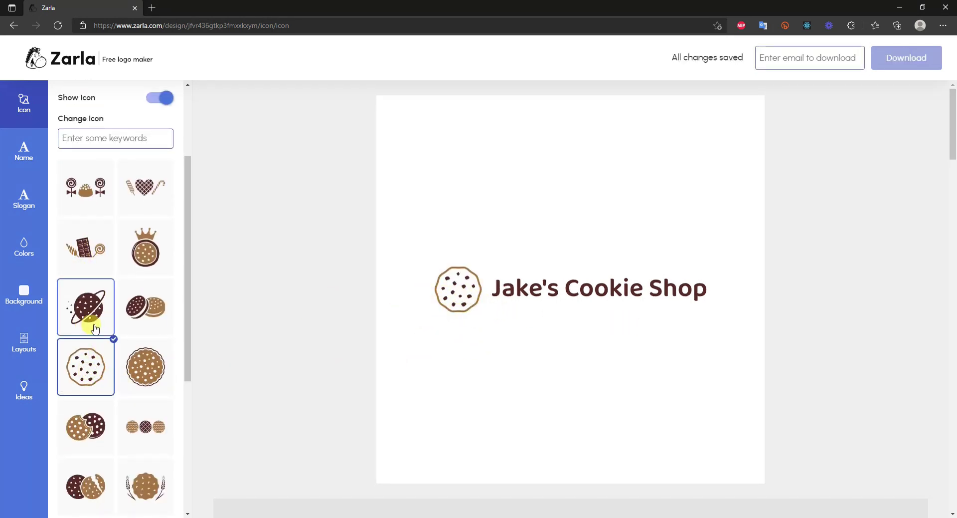
scroll(103, 327, down, 4)
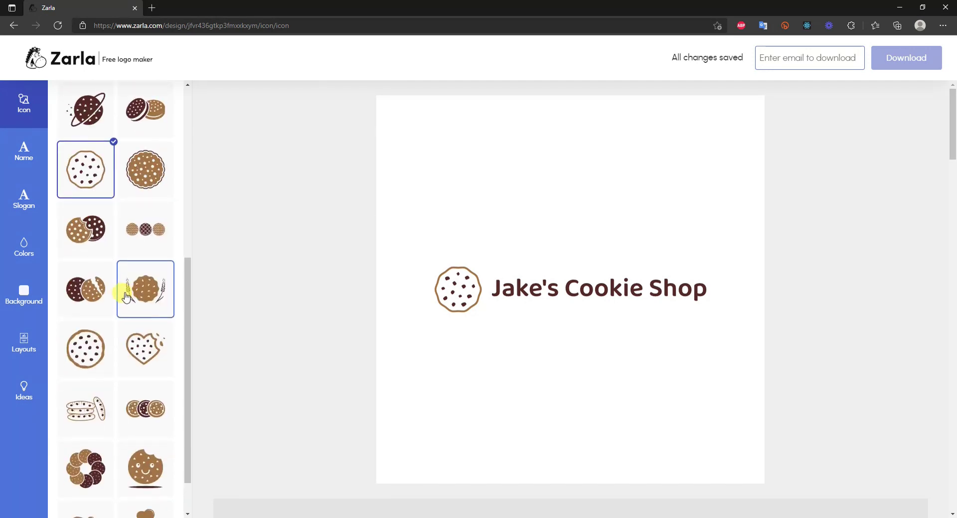
scroll(125, 296, down, 1)
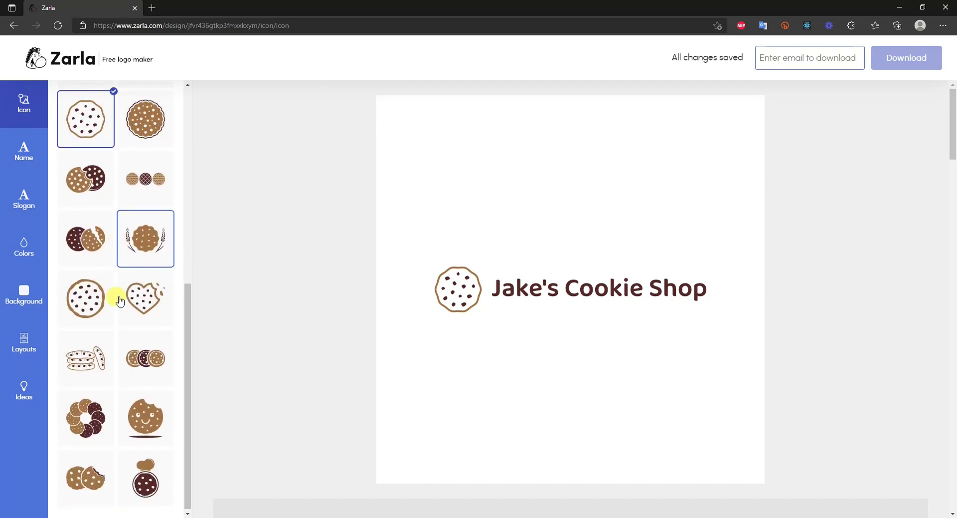
click(80, 474)
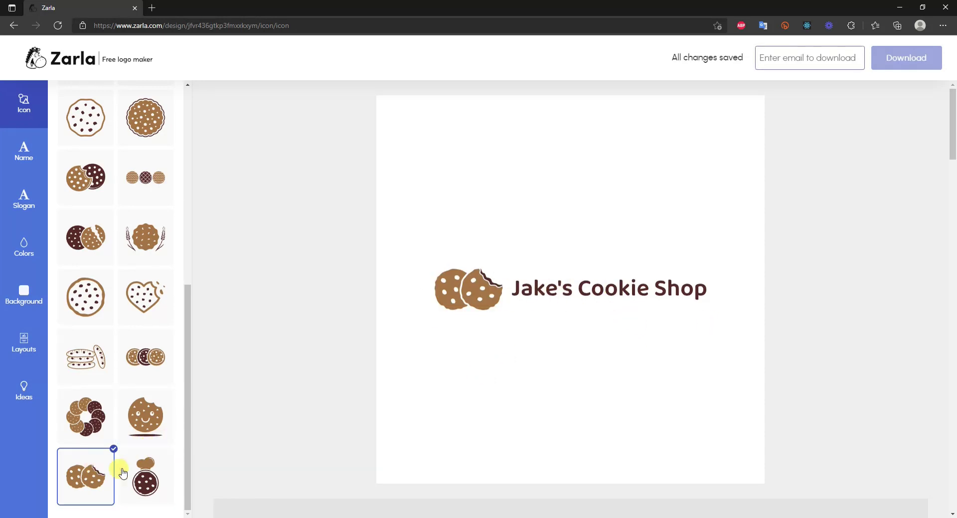
scroll(75, 391, up, 8)
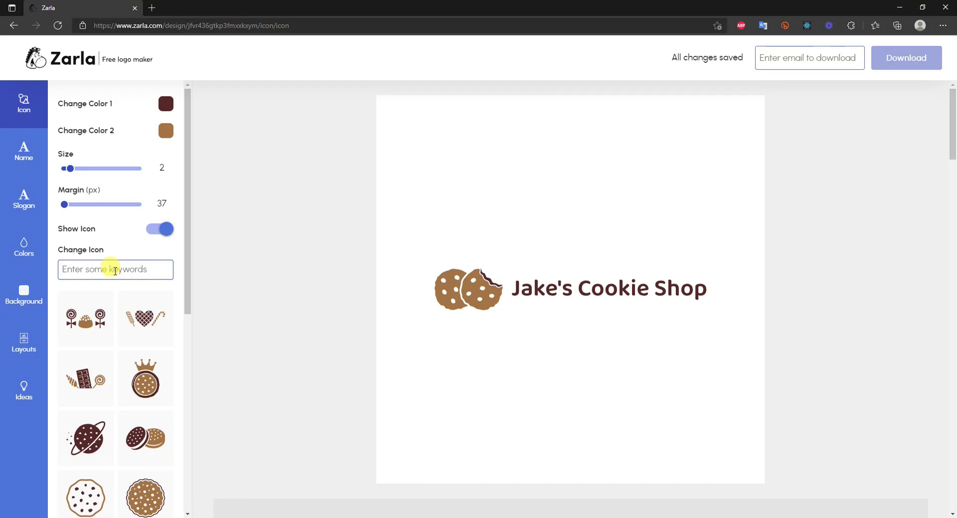
Step: Search icons for 'clothing', select the search term, then bring up the shop name settings
key(Return)
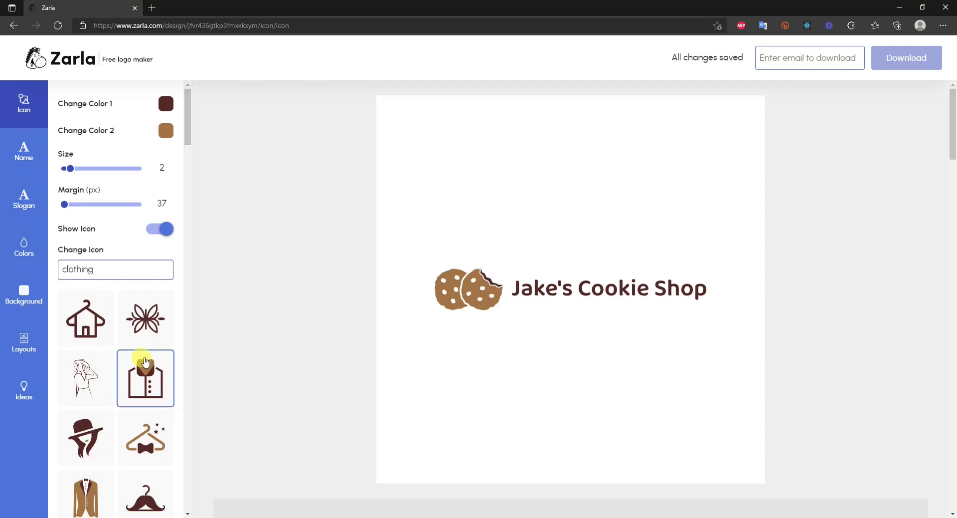
scroll(129, 343, down, 5)
scroll(128, 337, down, 10)
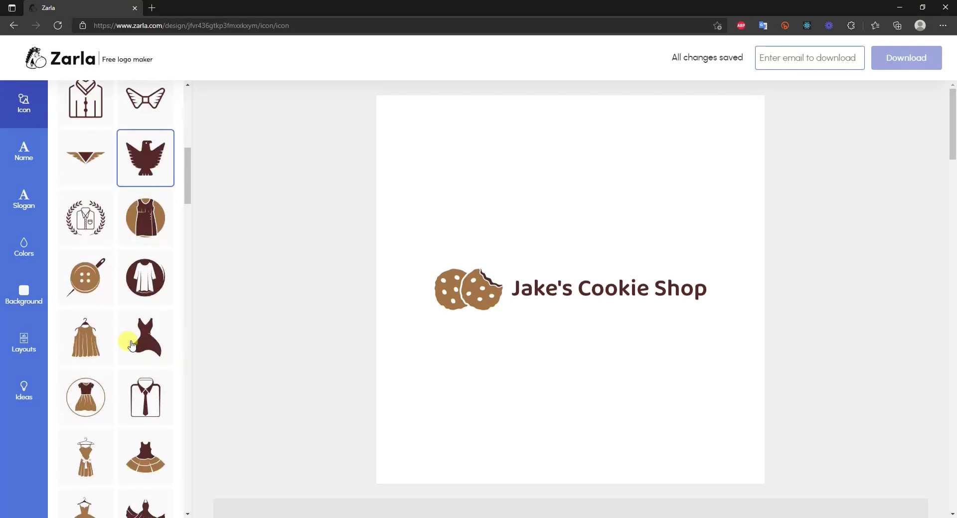
drag(179, 241, 216, 132)
drag(111, 269, 64, 269)
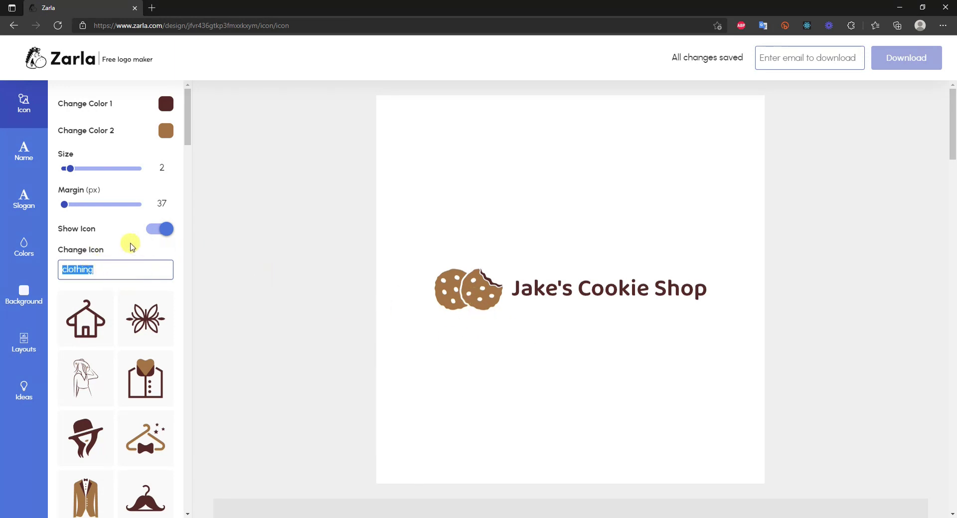
click(22, 150)
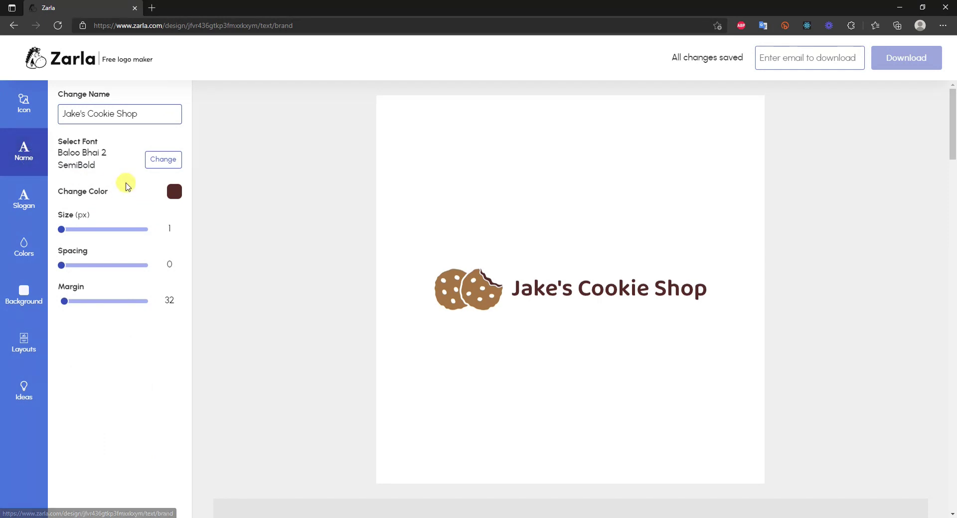
Step: Browse the font list and set the shop name in Pacifico Regular
drag(149, 112, 62, 113)
click(150, 116)
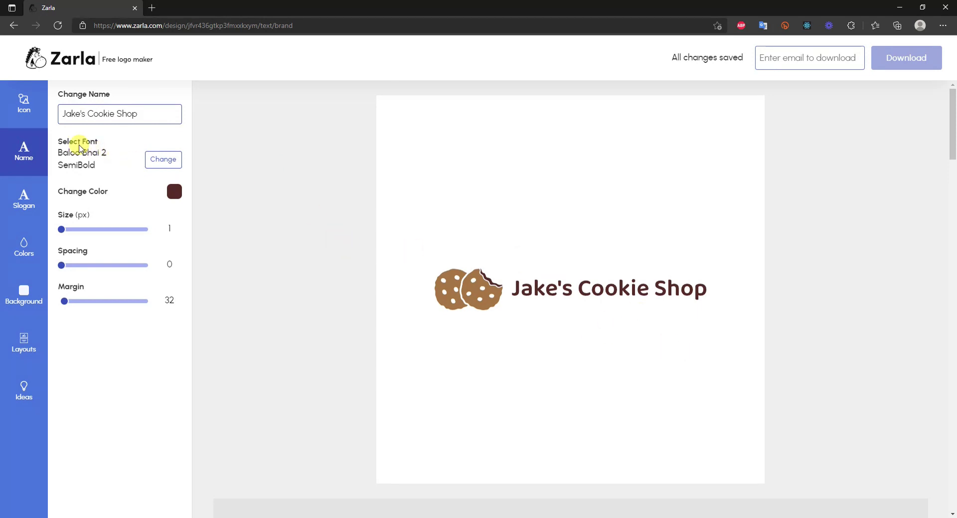
click(167, 159)
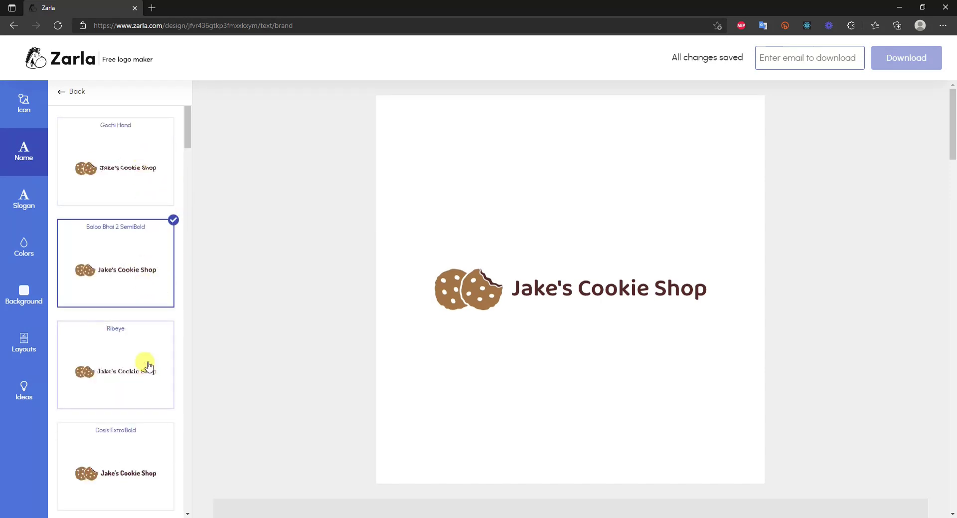
scroll(134, 229, down, 10)
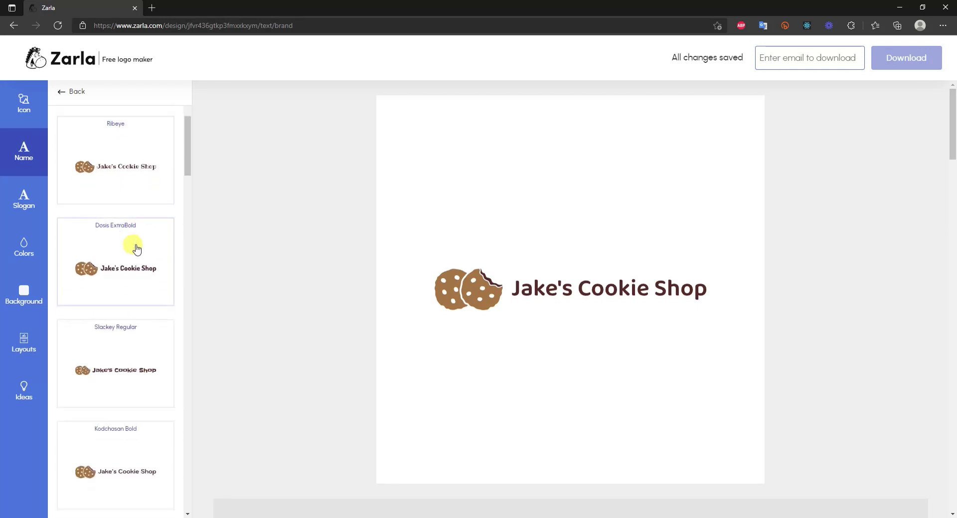
scroll(149, 307, down, 15)
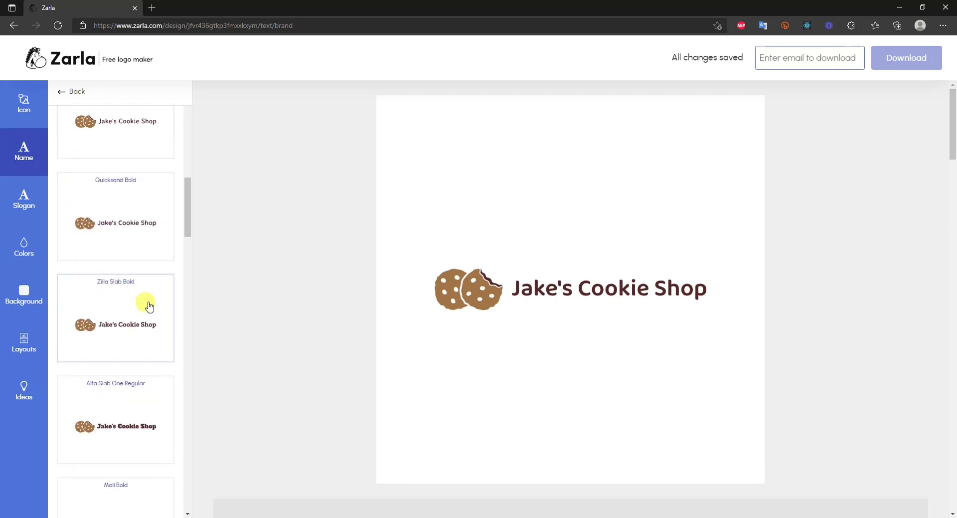
scroll(150, 306, down, 3)
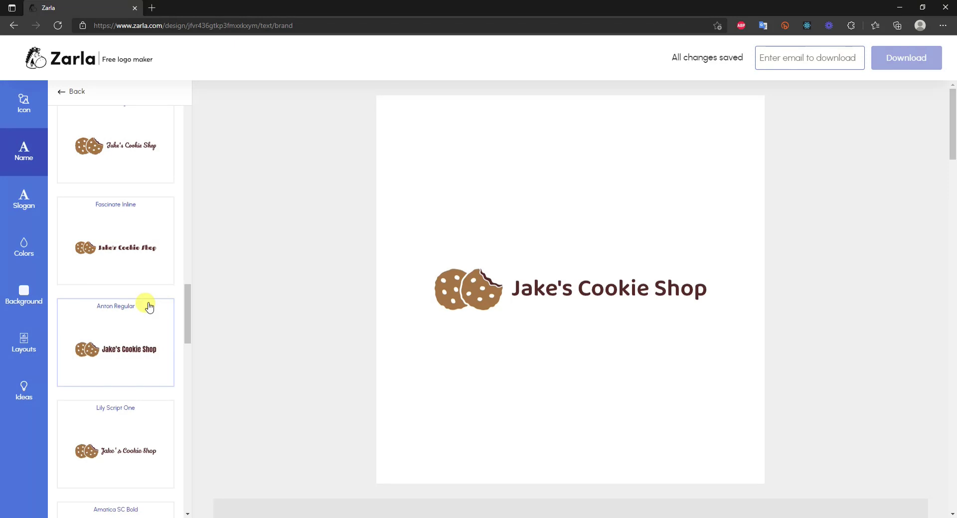
scroll(150, 306, up, 3)
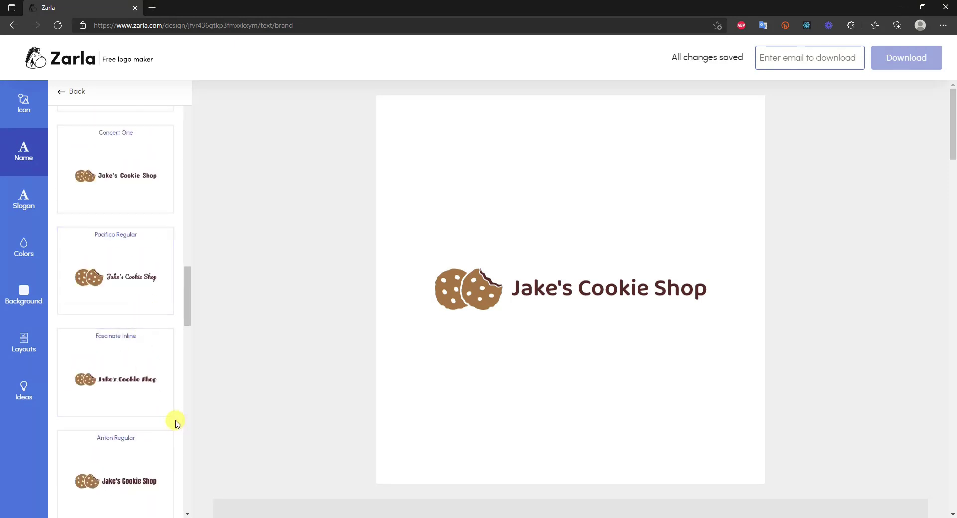
click(168, 283)
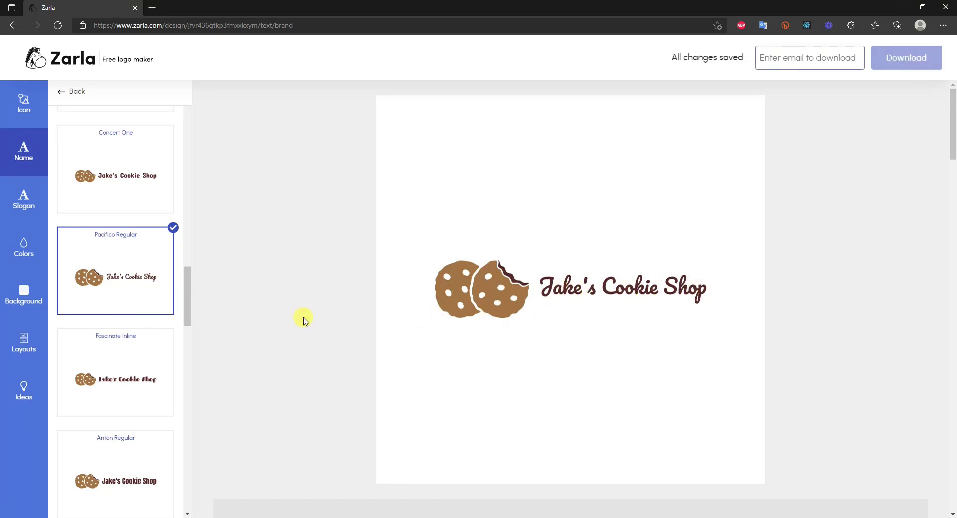
Step: Switch the name font to Fredoka One, then settle on Chewy Regular
scroll(134, 326, down, 10)
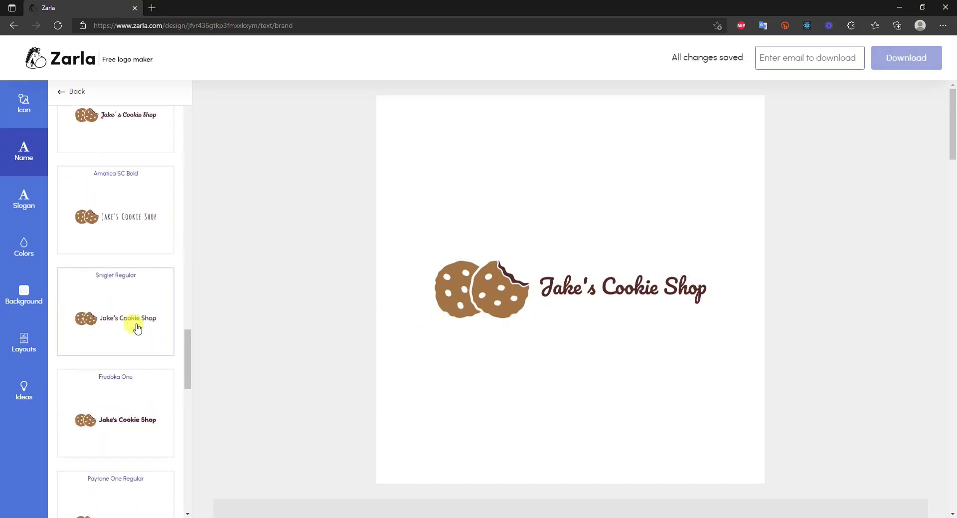
click(150, 256)
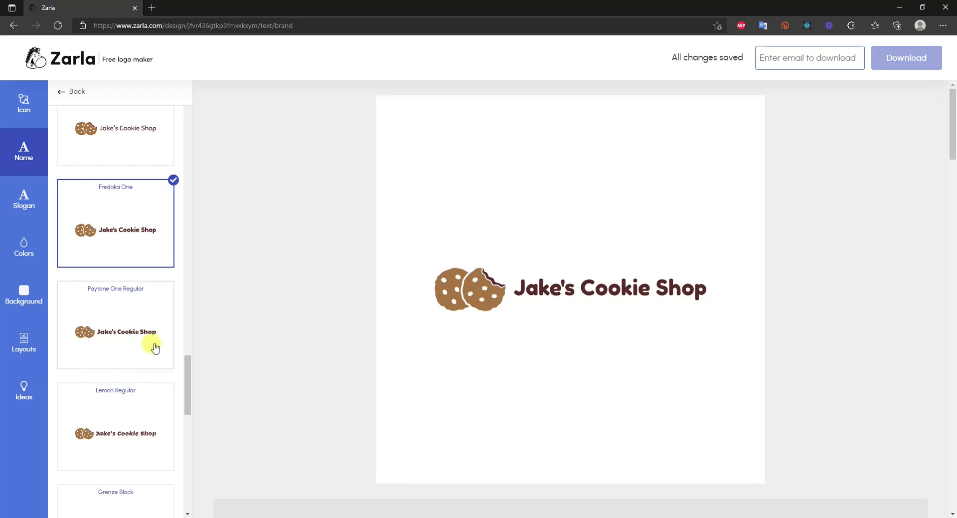
scroll(155, 348, down, 8)
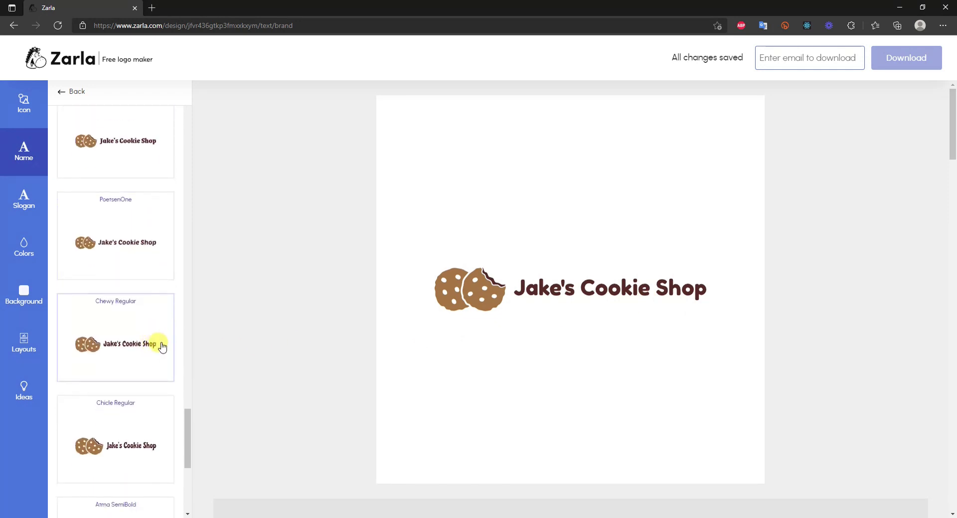
scroll(162, 346, down, 3)
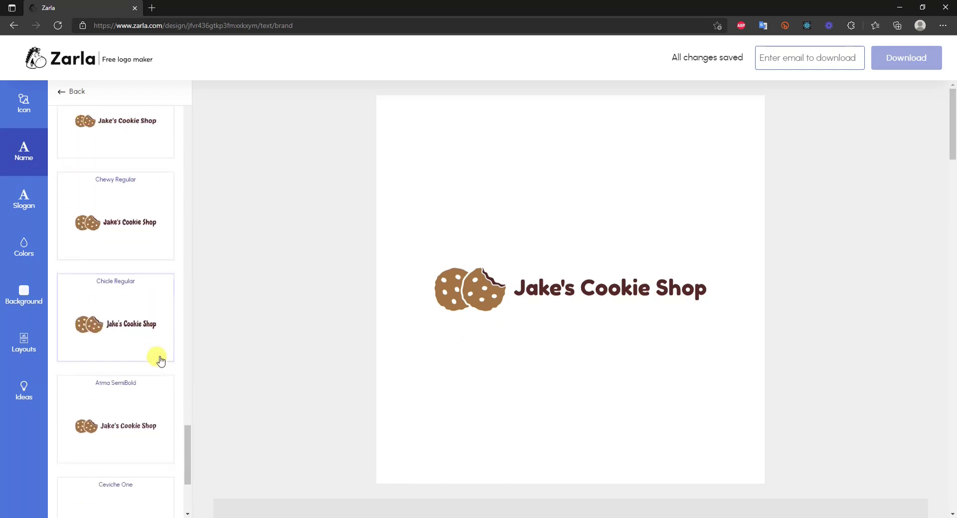
click(142, 223)
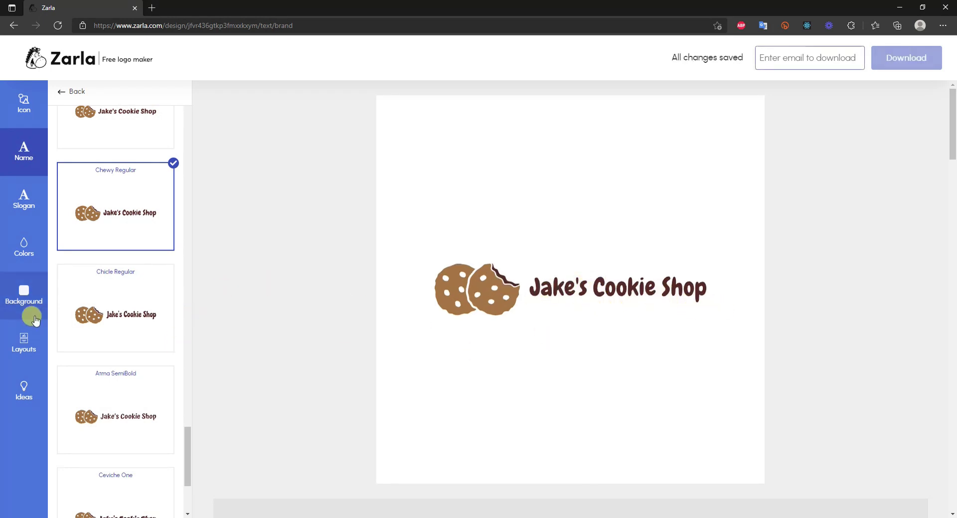
scroll(168, 347, down, 4)
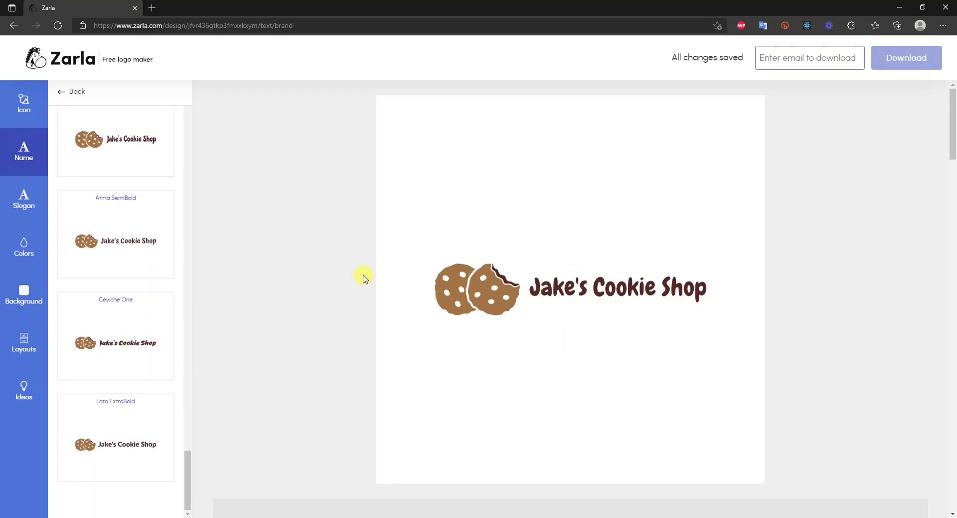
scroll(102, 286, up, 5)
Step: Keep the name colour at dark brown #542827 and increase the name margin to 55
click(75, 91)
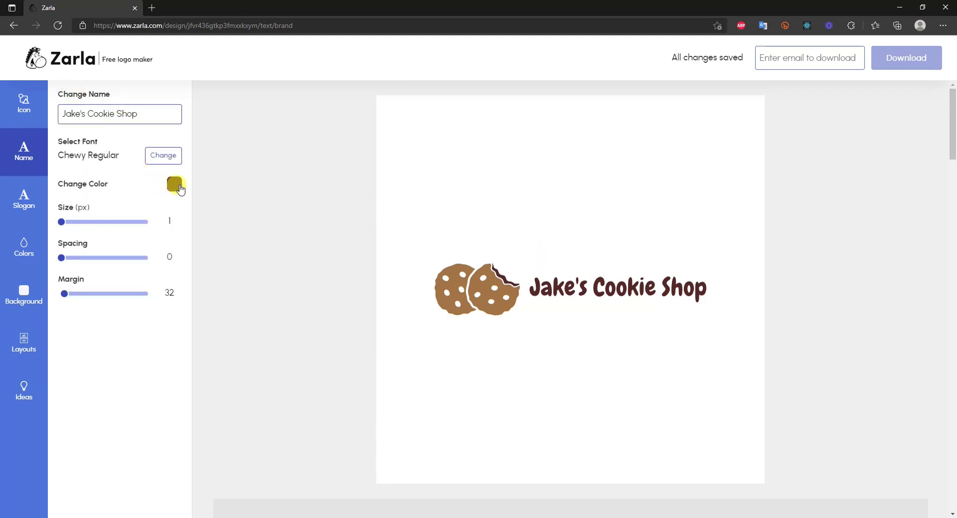
click(175, 184)
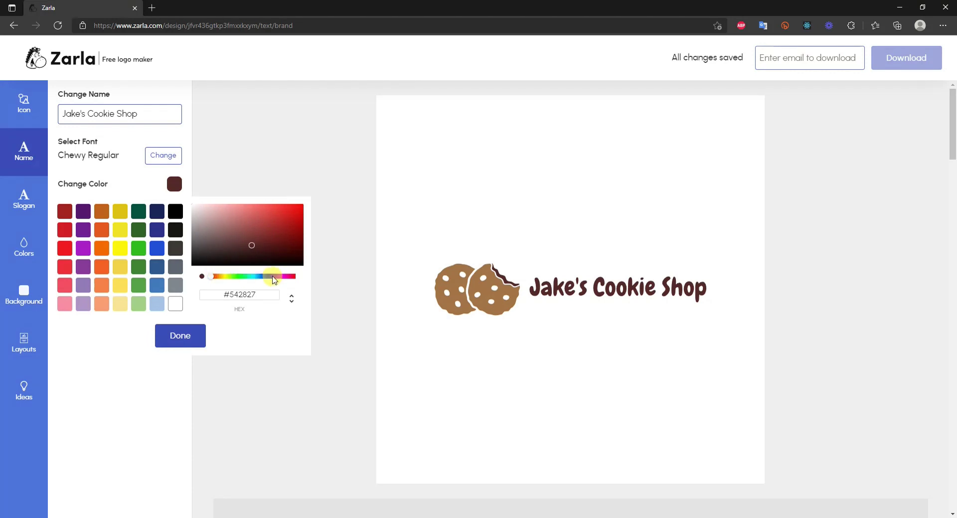
click(196, 332)
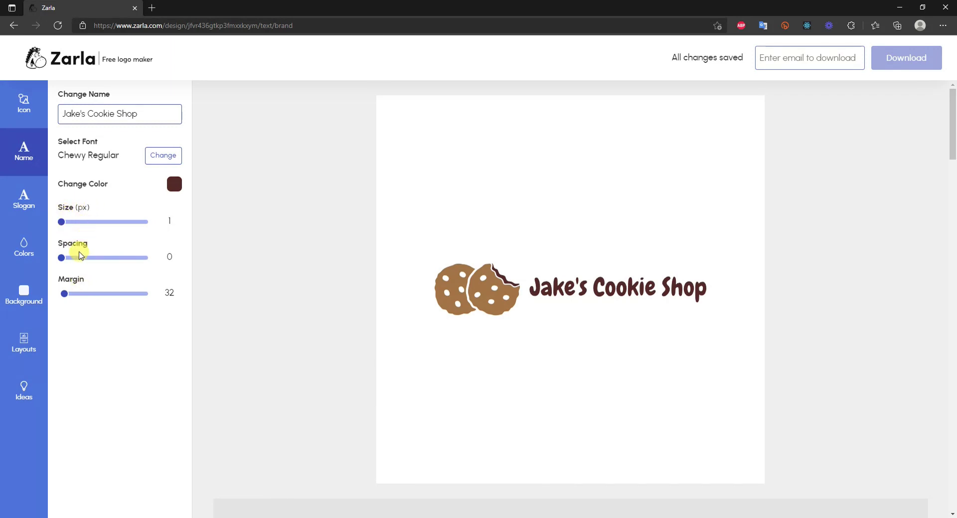
mouse_move(79, 255)
mouse_down()
mouse_move(134, 271)
mouse_move(86, 255)
mouse_up()
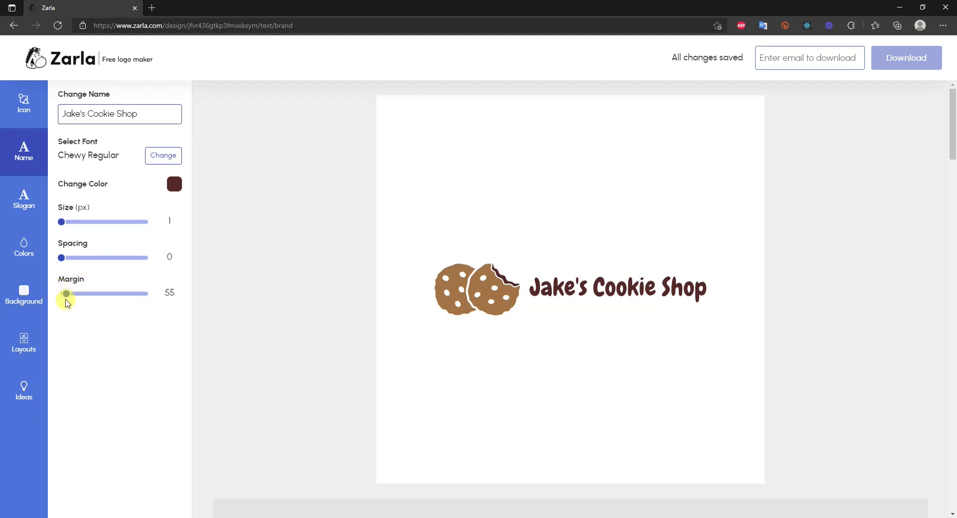
click(27, 203)
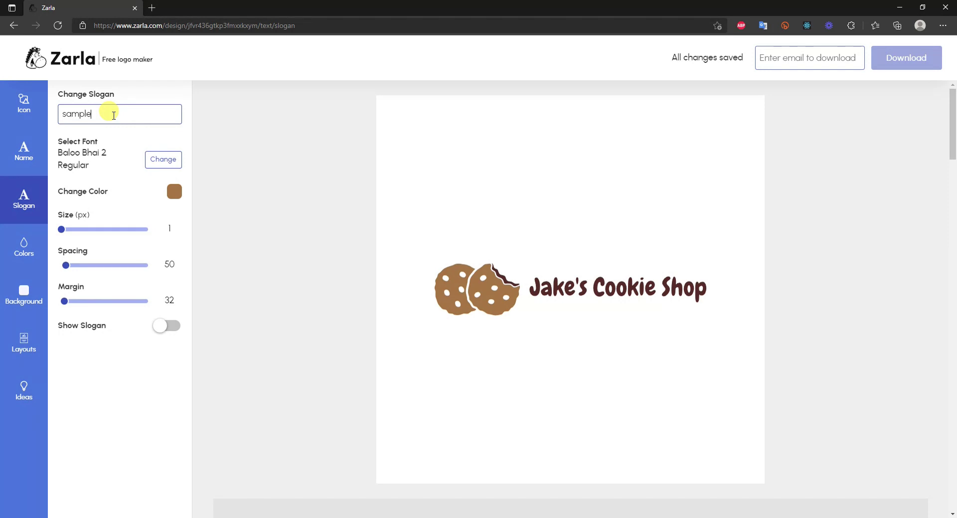
Step: Turn on the slogan and delete its placeholder text so no slogan shows
click(114, 115)
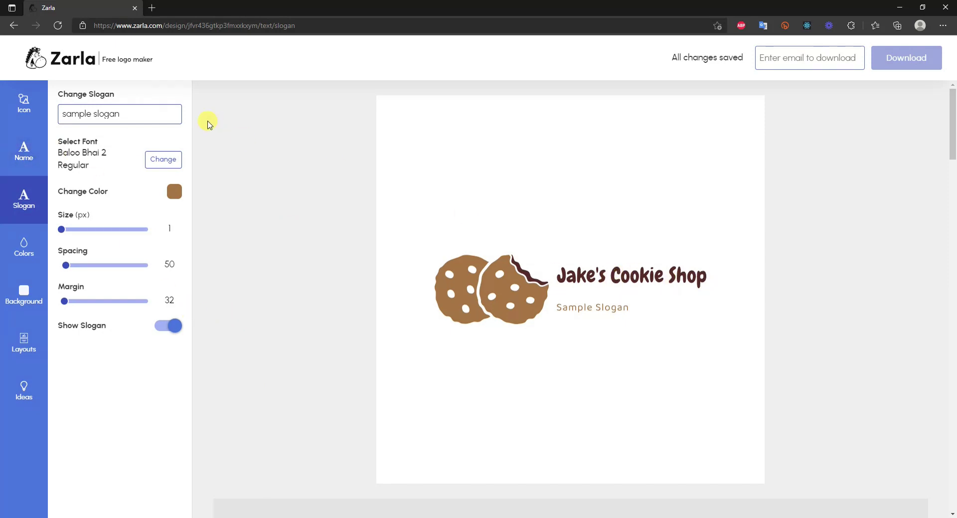
drag(138, 118, 62, 109)
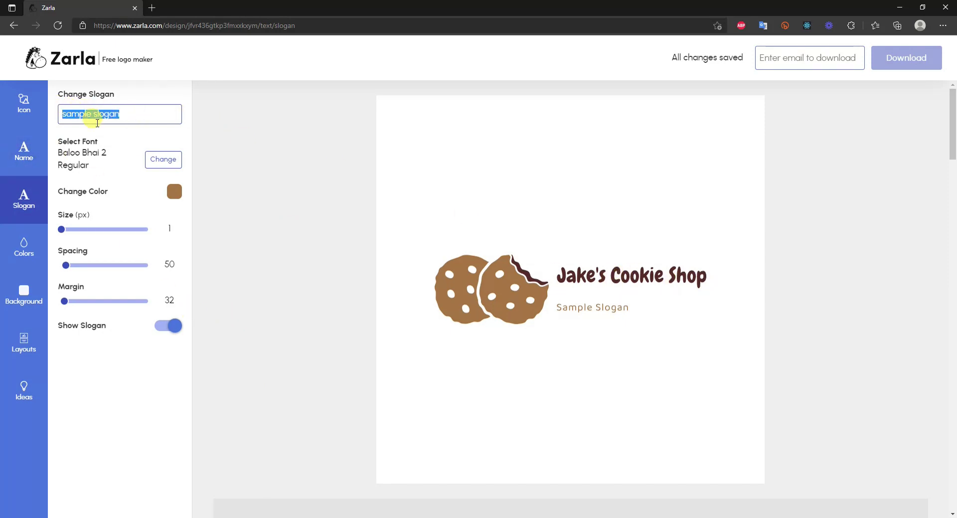
key(BackSpace)
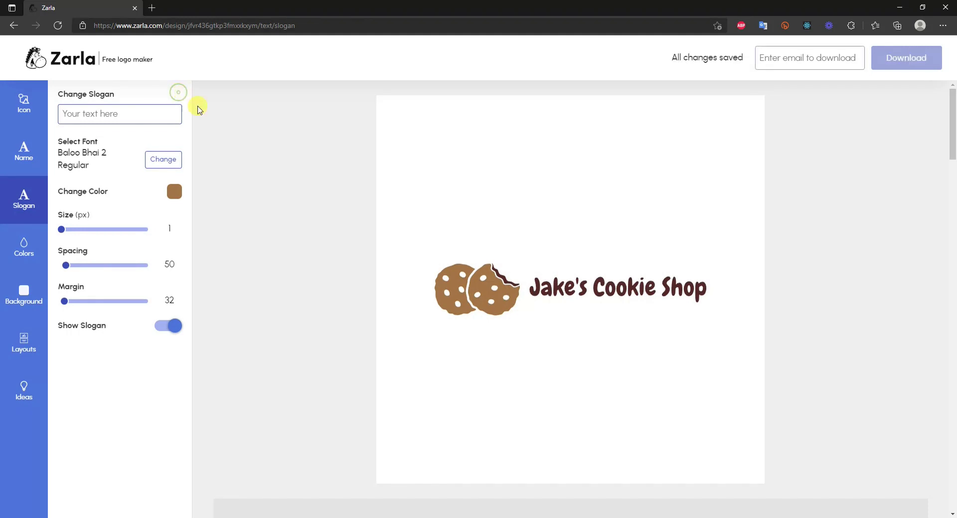
click(36, 249)
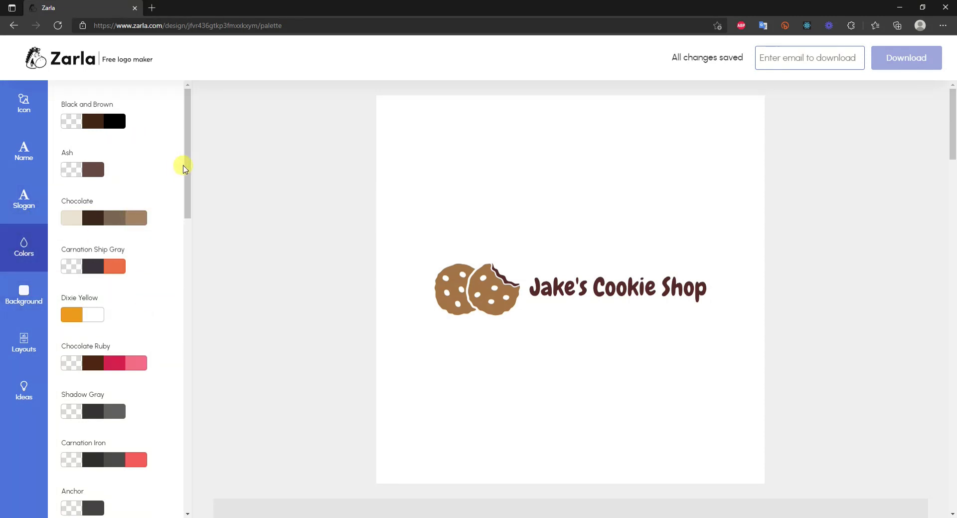
Step: Try the Chocolate, Chocolate Ruby and Gray Red Berry colour palettes on the logo
drag(186, 169, 171, 299)
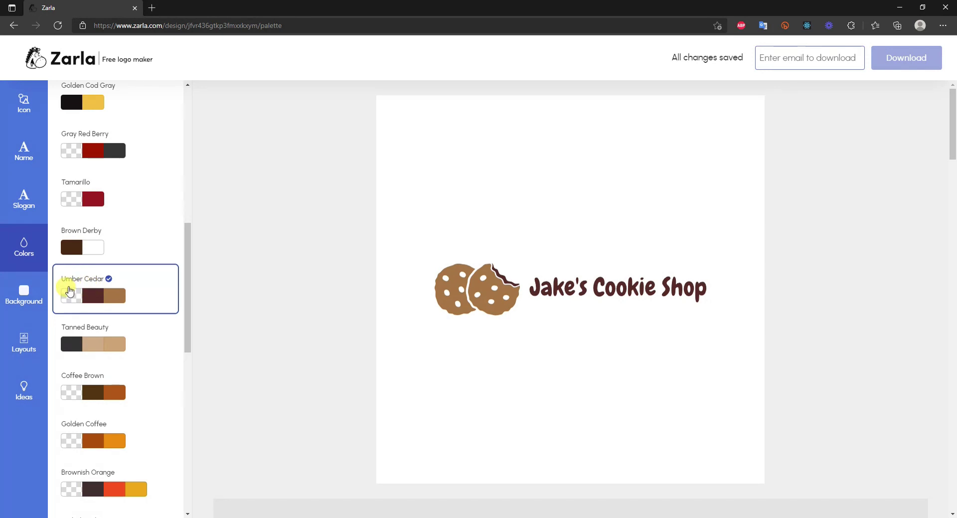
drag(191, 305, 199, 162)
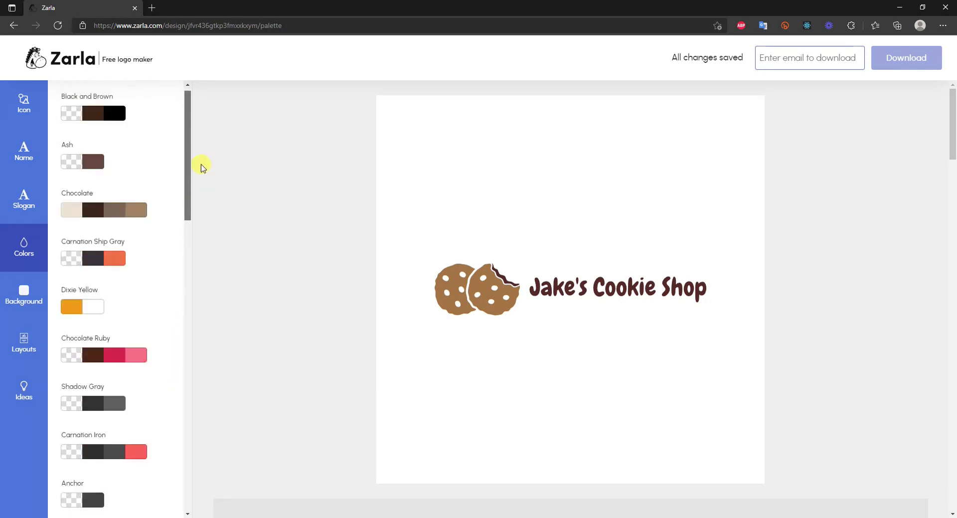
click(129, 218)
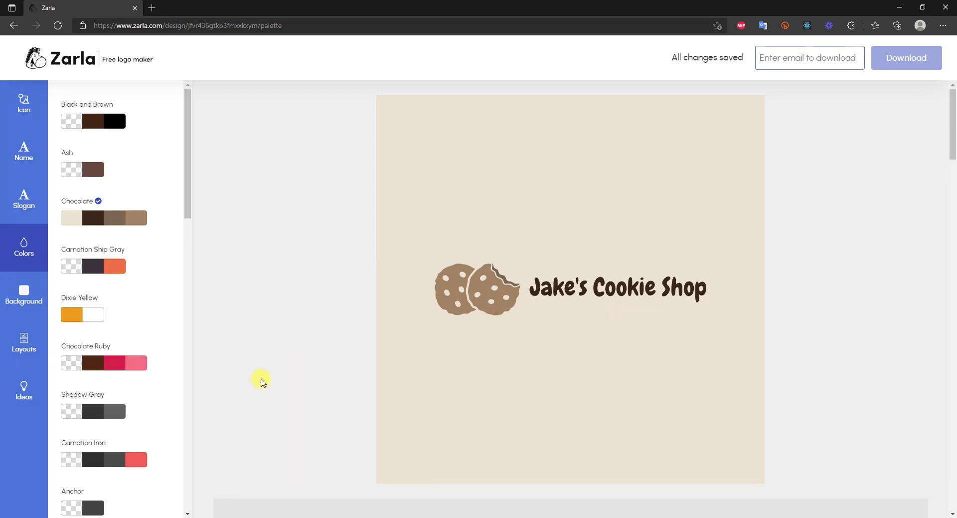
click(132, 357)
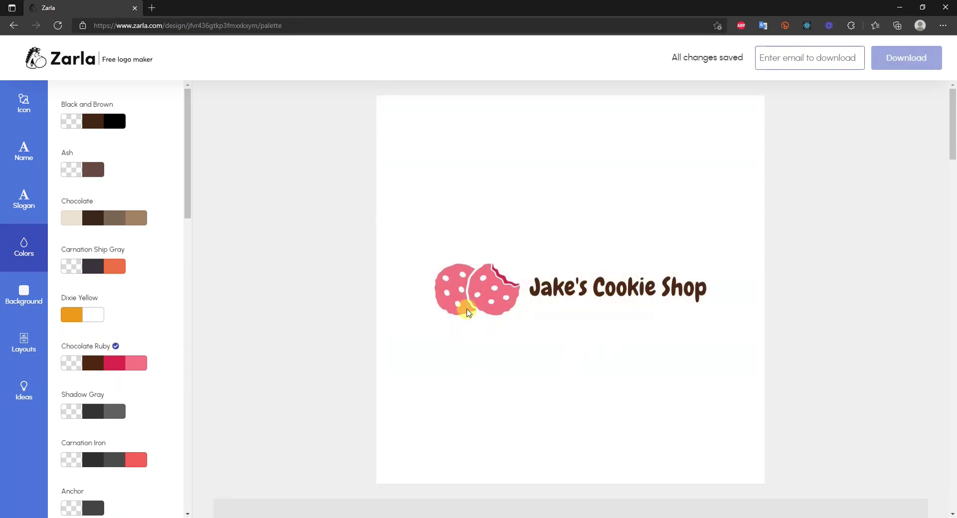
scroll(128, 331, down, 1)
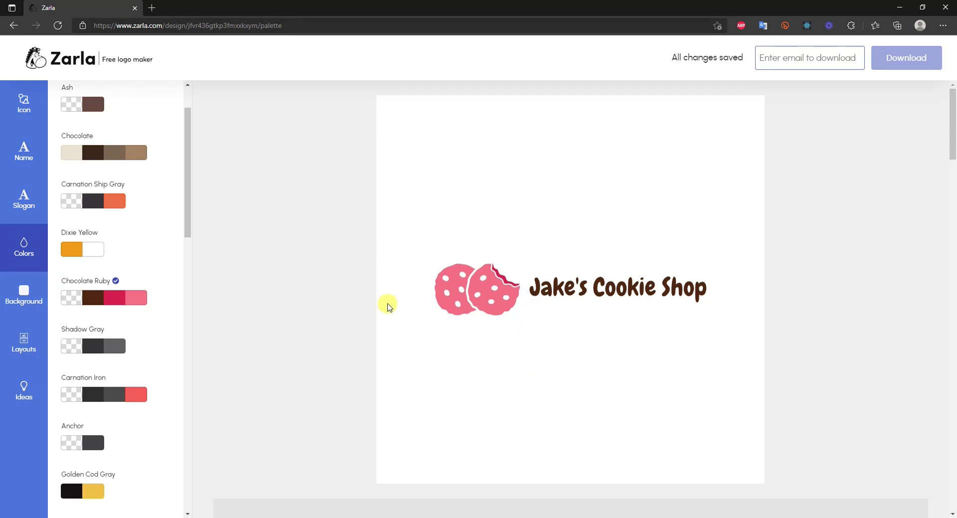
scroll(100, 349, down, 2)
click(159, 389)
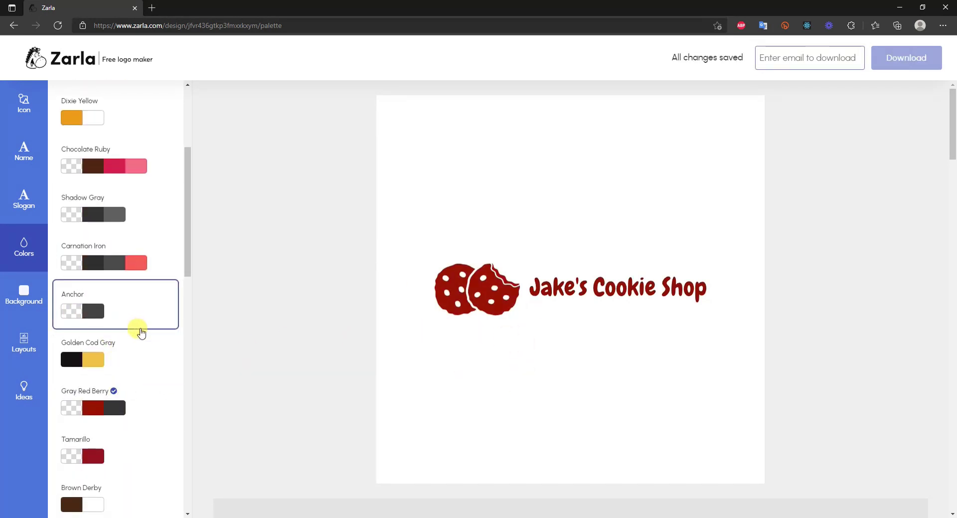
Step: Compare Umber Cedar with Coffee Brown, settle on Umber Cedar, and show the background settings
scroll(138, 279, down, 1)
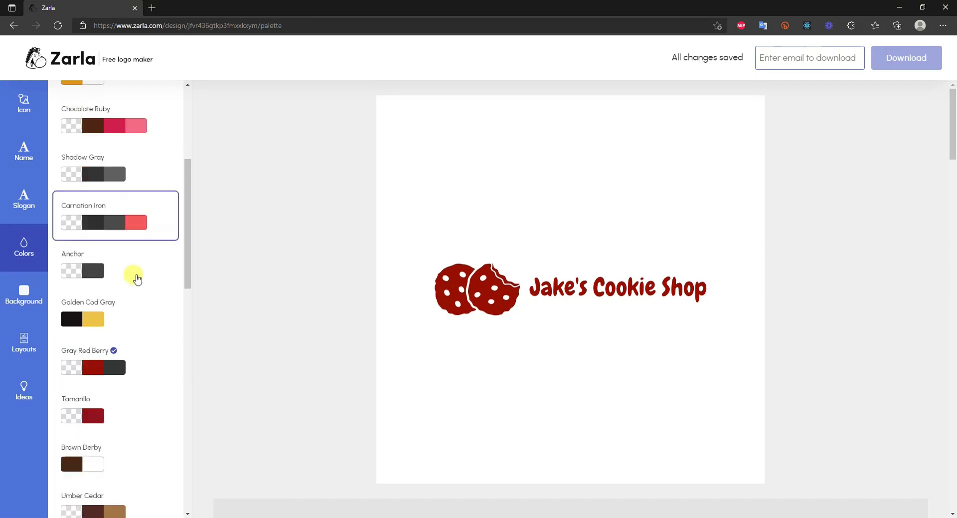
scroll(137, 278, down, 2)
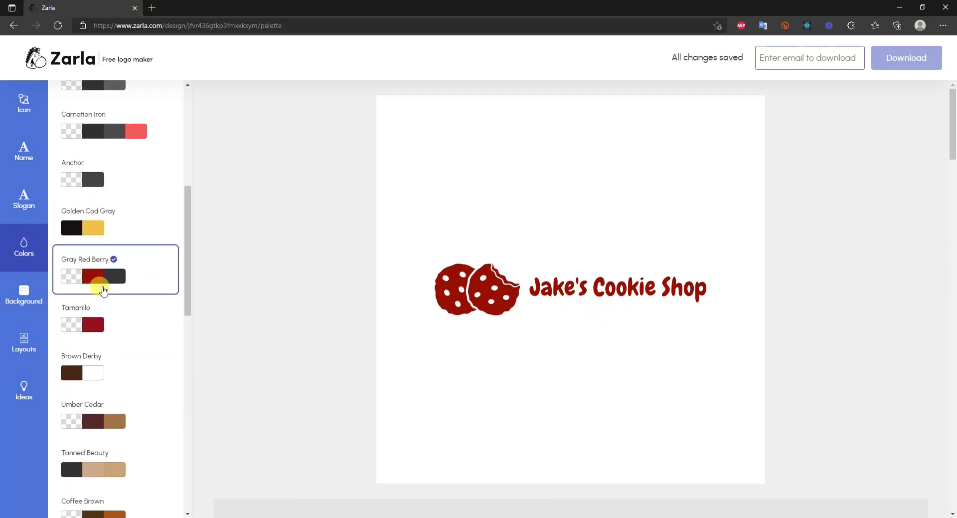
scroll(104, 291, down, 3)
click(136, 290)
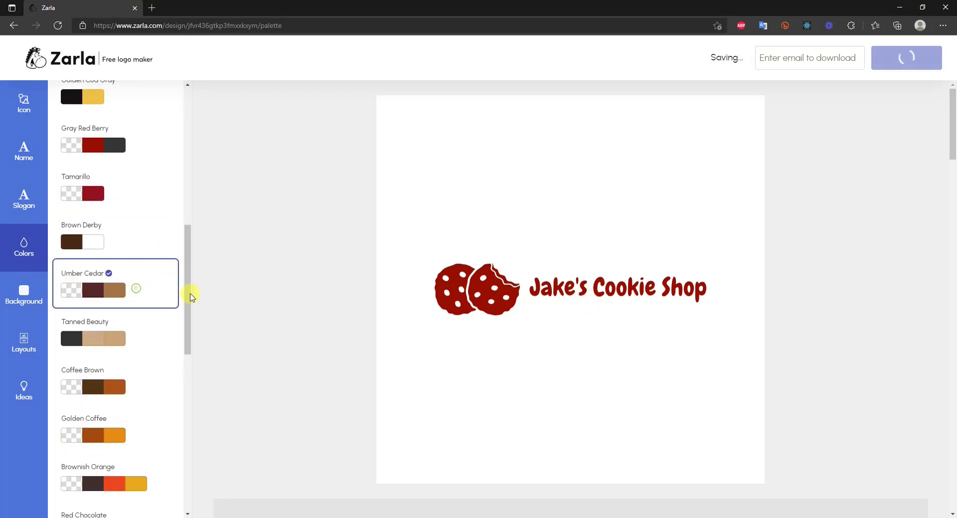
click(124, 382)
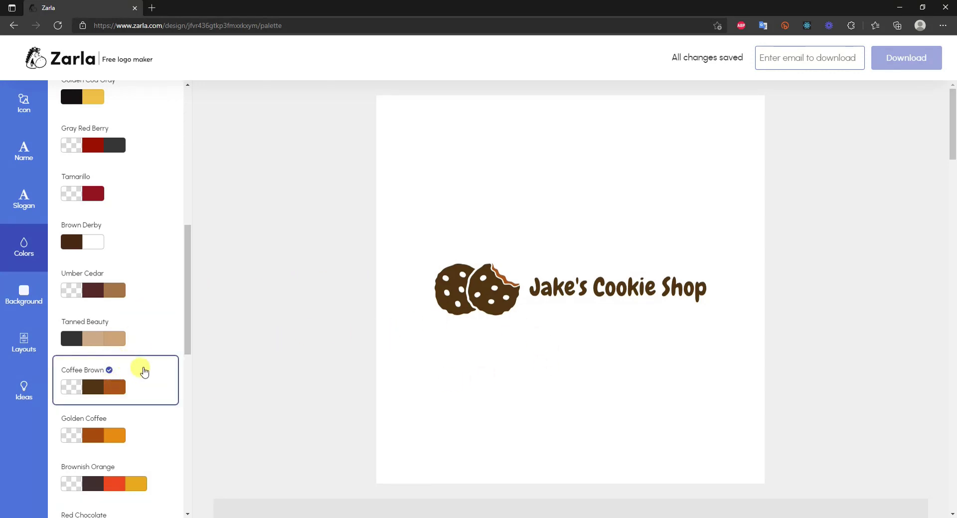
click(172, 287)
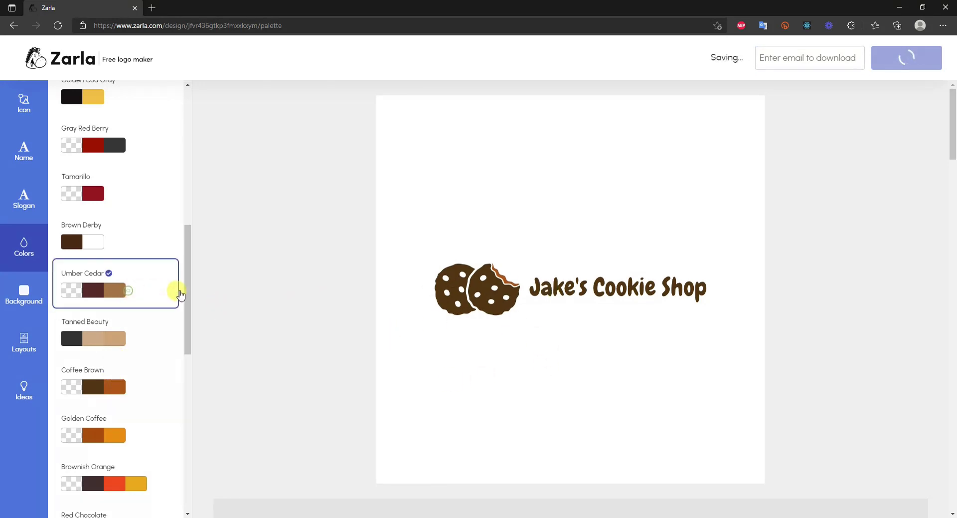
click(28, 297)
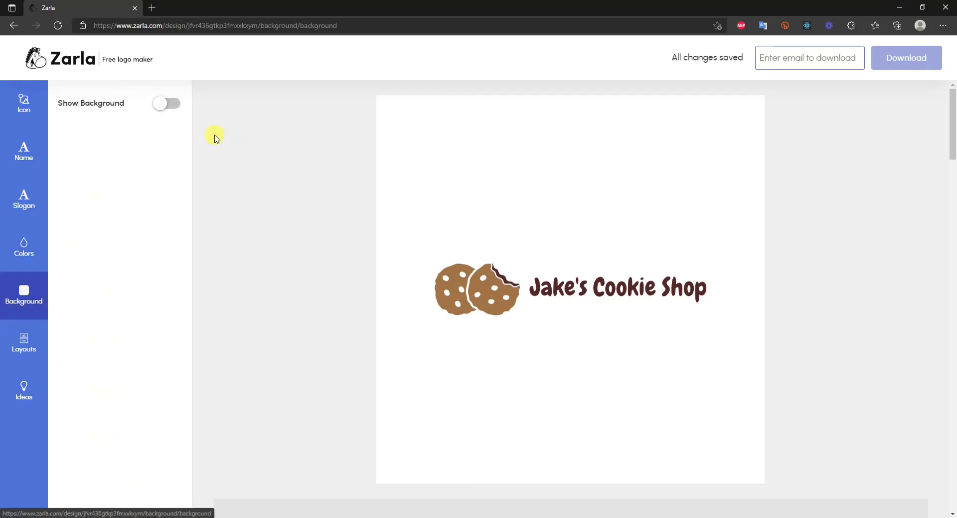
Step: Turn Show Background on and back off, leaving the logo on white
click(176, 106)
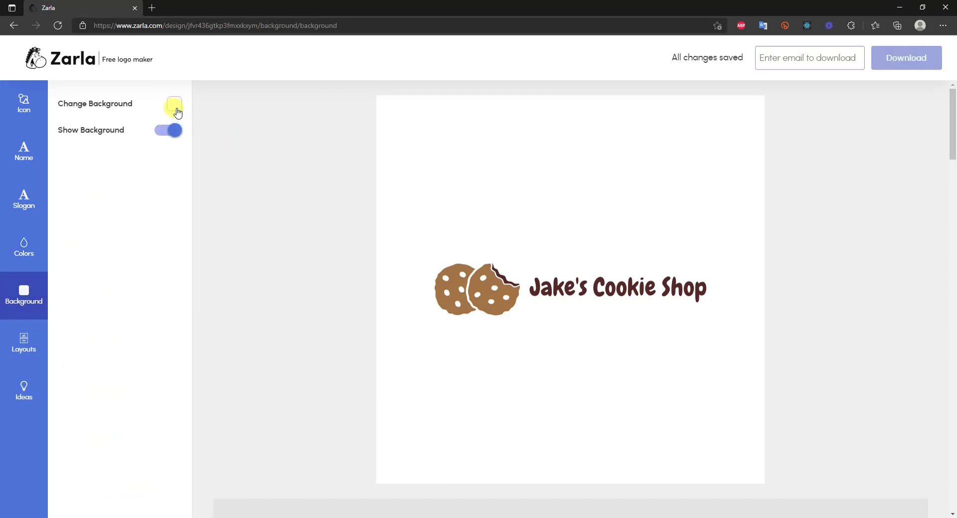
click(163, 132)
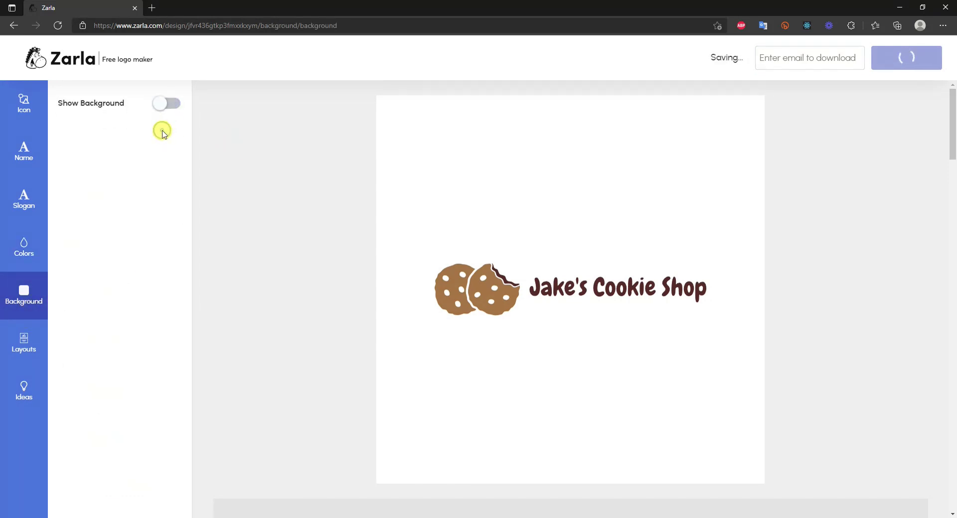
click(26, 251)
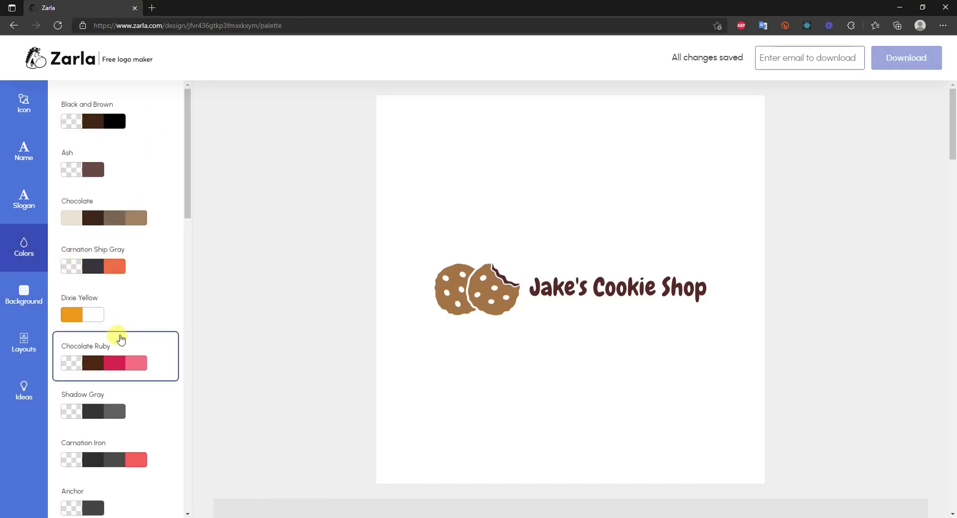
scroll(132, 374, down, 8)
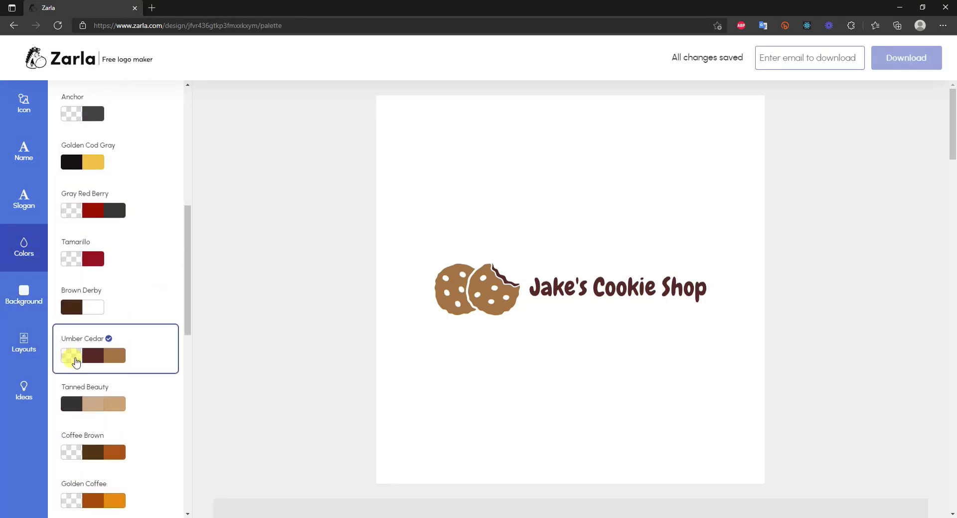
click(23, 294)
click(24, 247)
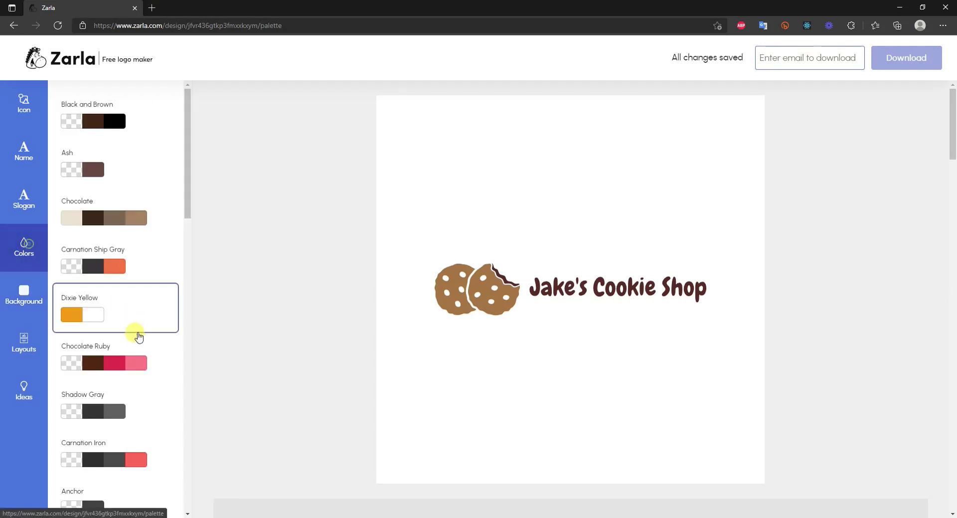
Step: Try the Chocolate palette and background colour picker, then reapply Umber Cedar
click(112, 216)
click(24, 293)
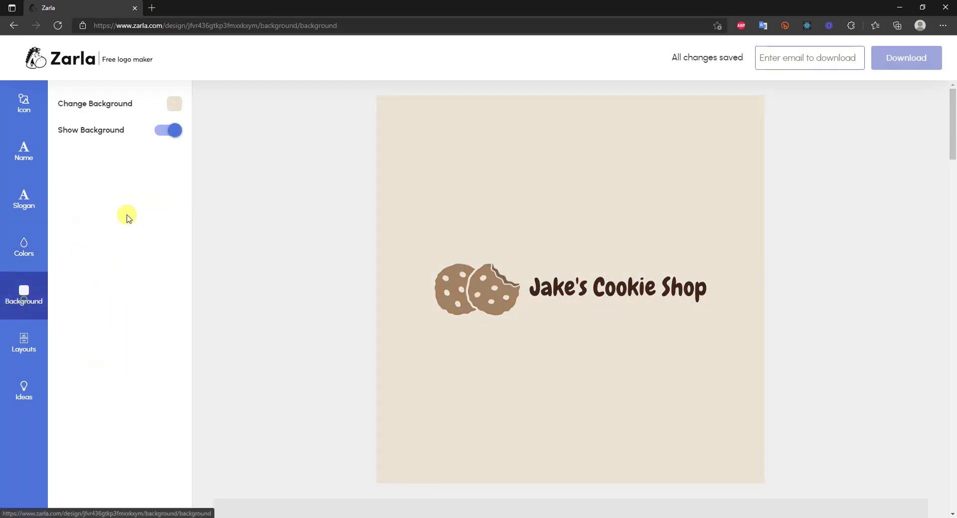
click(174, 106)
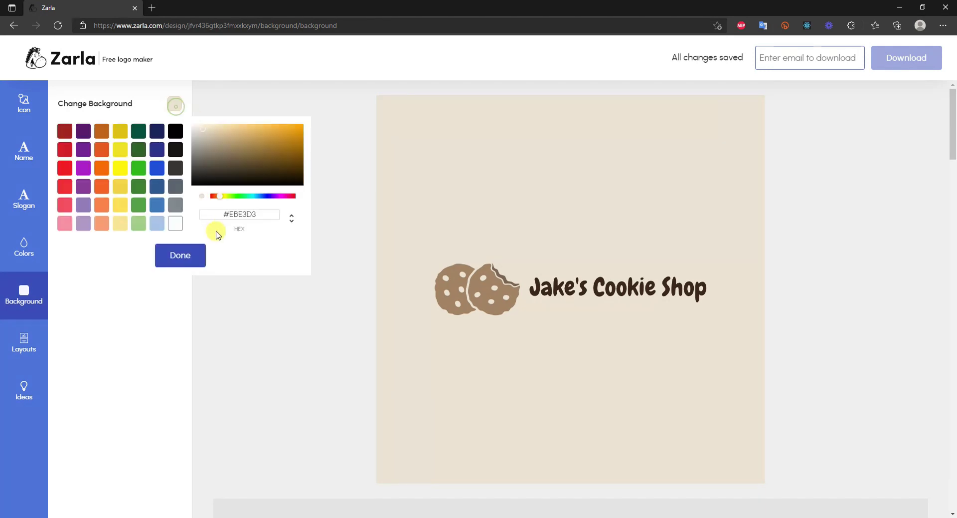
click(180, 263)
click(28, 250)
scroll(165, 323, down, 9)
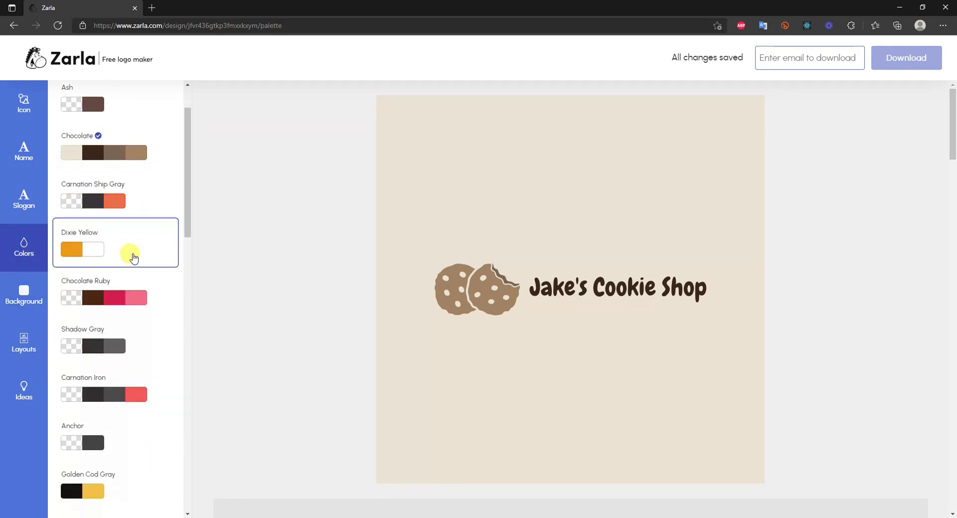
click(133, 297)
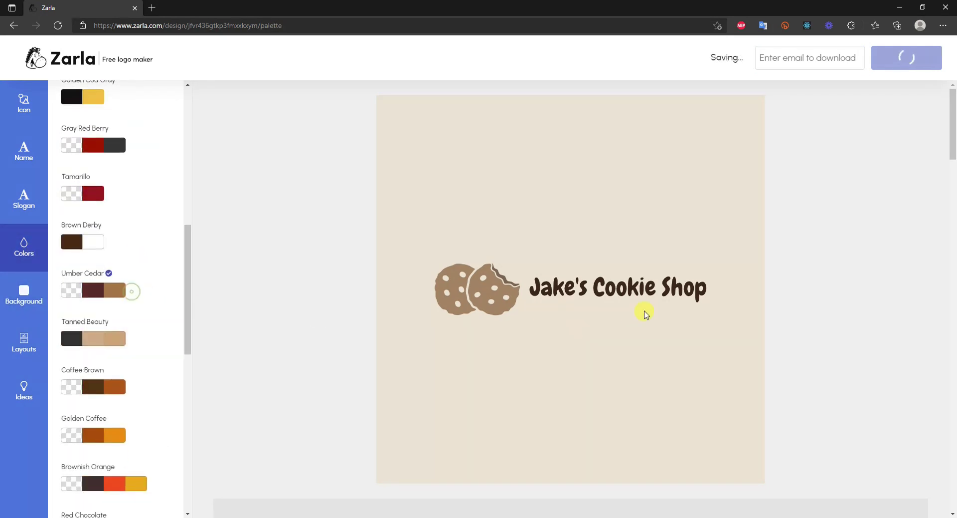
scroll(135, 298, up, 1)
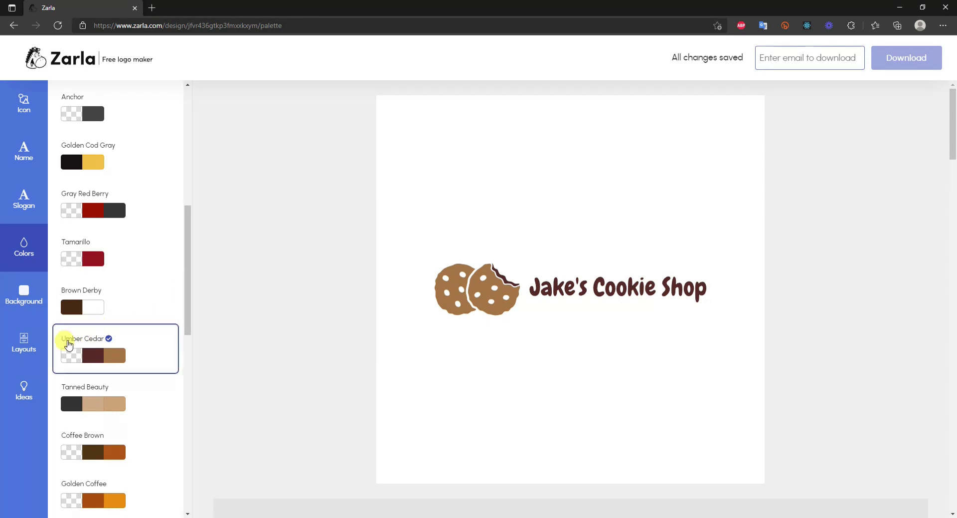
click(29, 344)
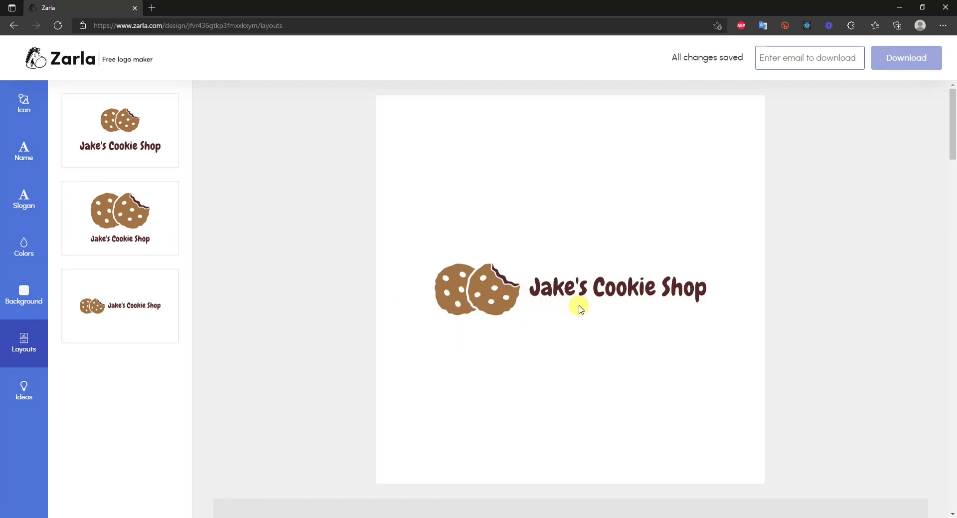
Step: Compare the three layouts and keep the horizontal cookies-beside-name layout
click(130, 148)
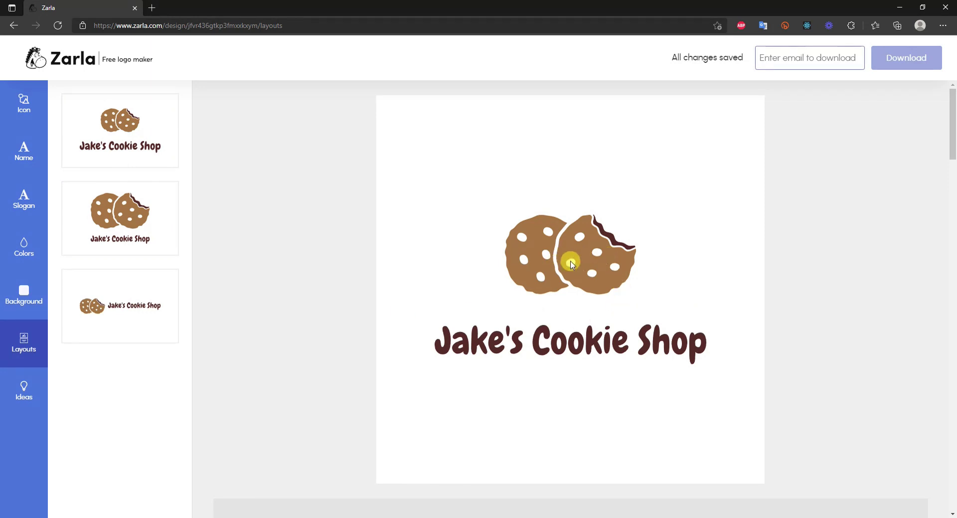
click(129, 238)
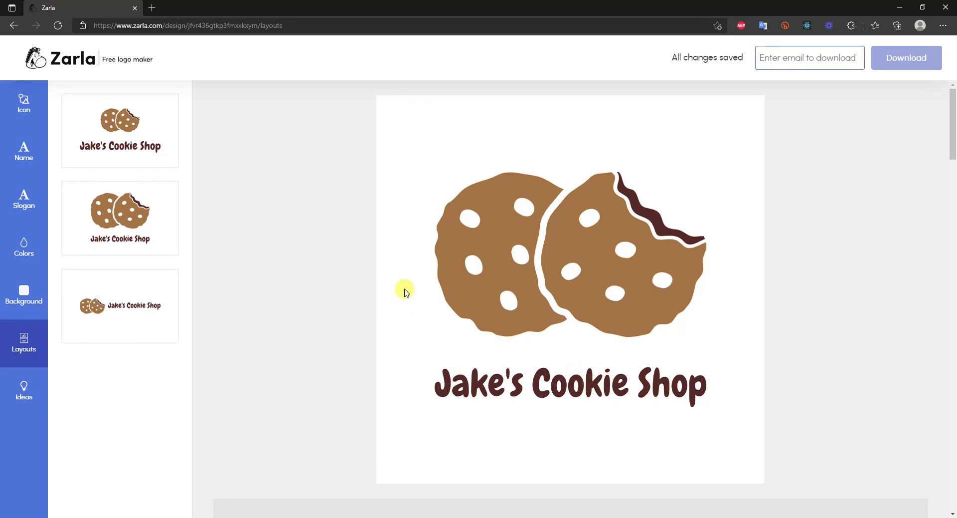
click(147, 300)
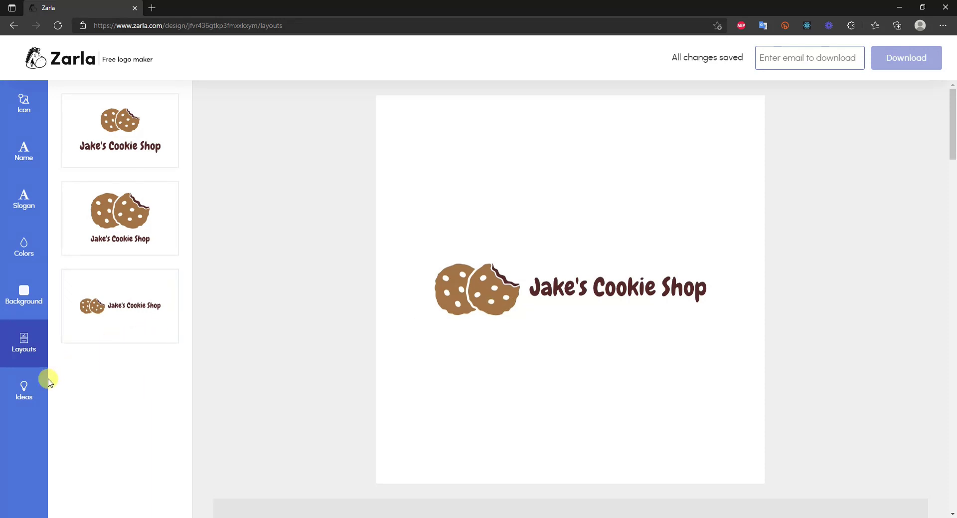
Step: Browse the list of alternative logo ideas
click(25, 390)
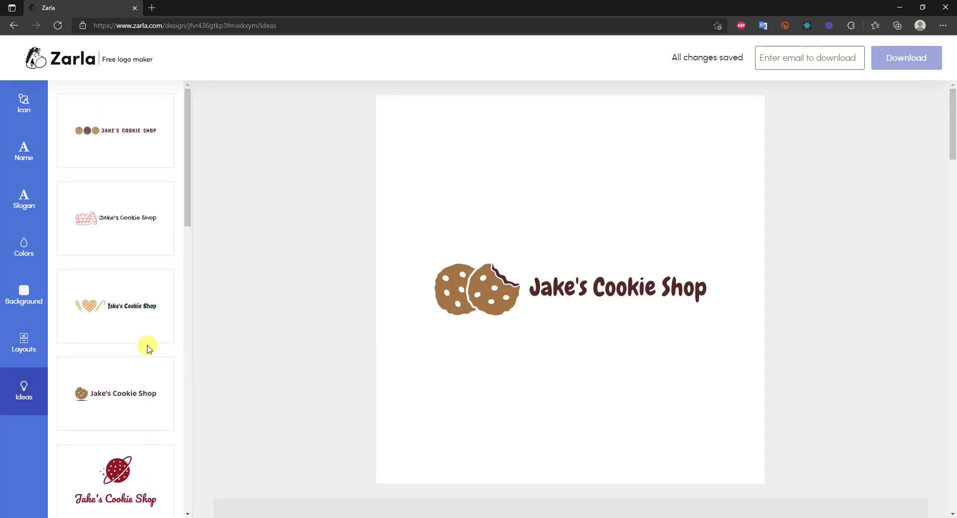
scroll(145, 234, down, 5)
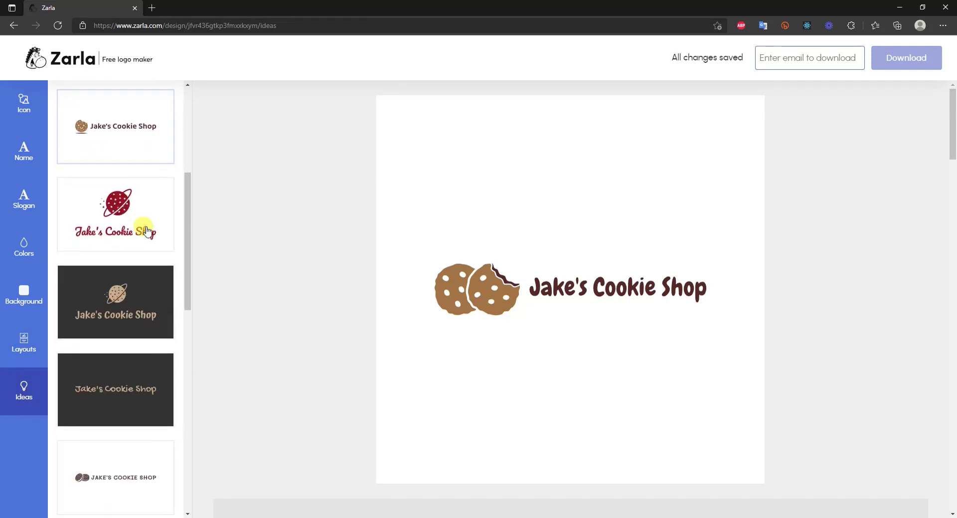
scroll(145, 232, down, 8)
scroll(142, 379, up, 2)
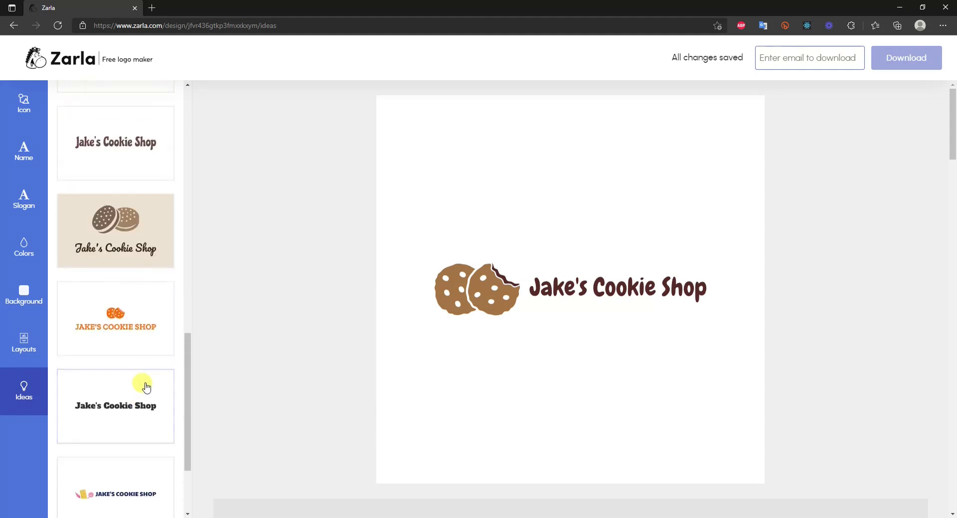
scroll(145, 381, up, 15)
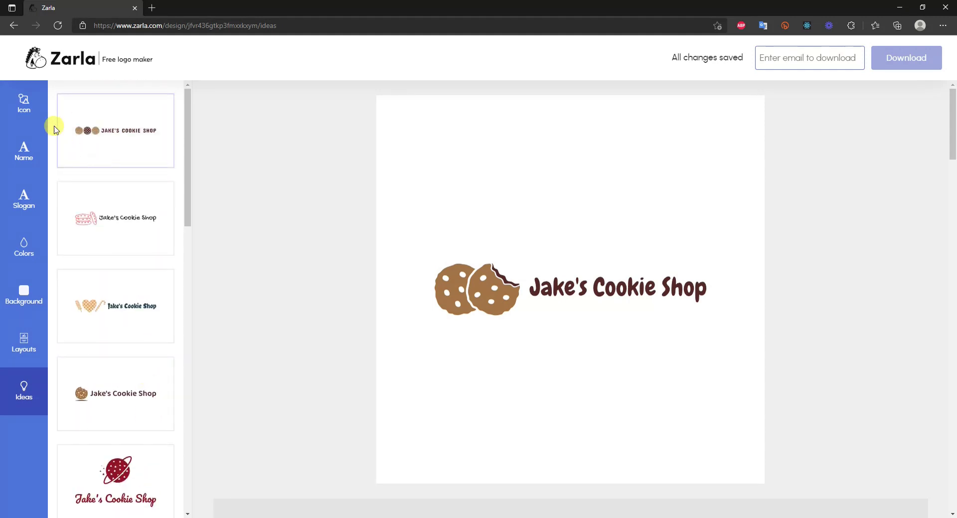
click(35, 114)
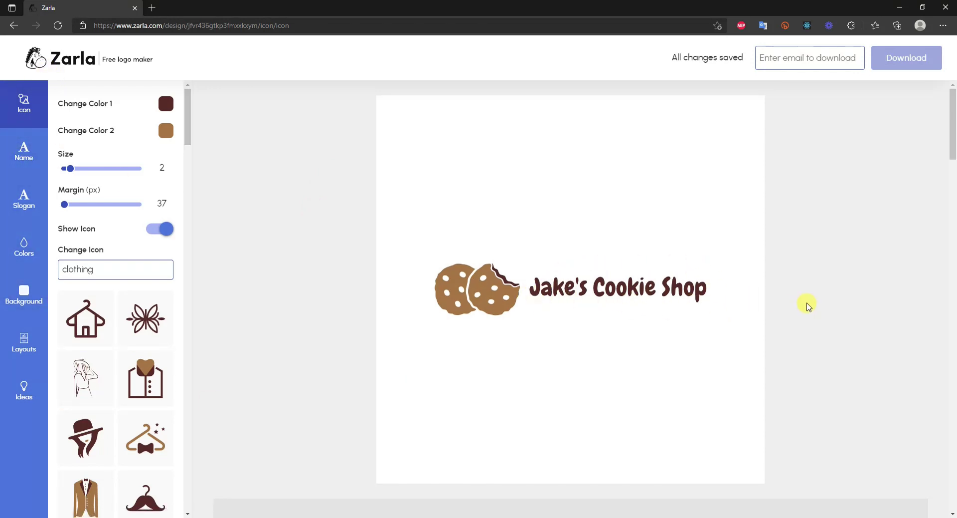
scroll(883, 283, down, 8)
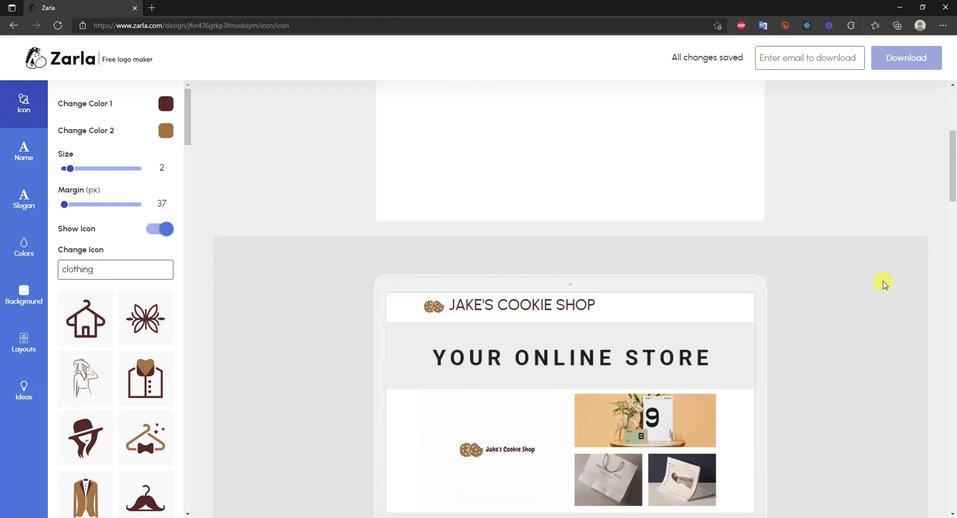
scroll(847, 282, down, 4)
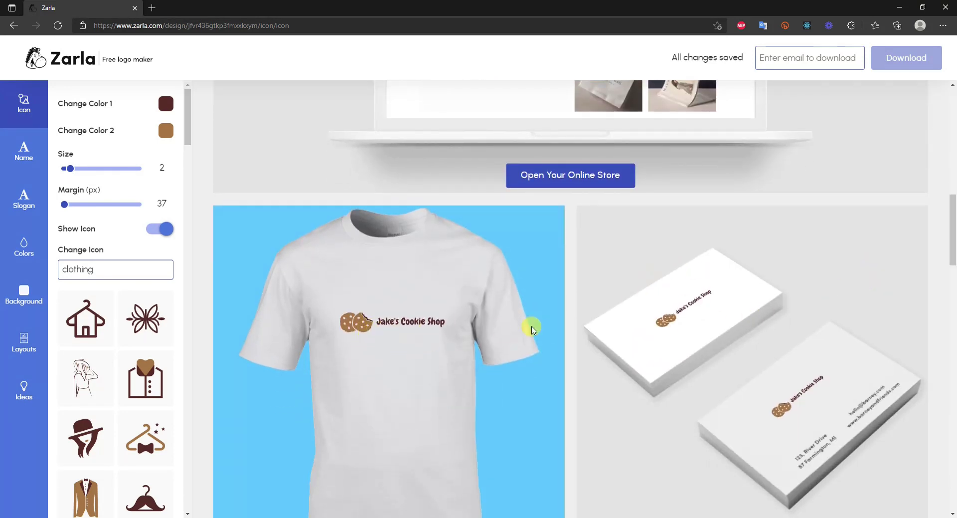
scroll(718, 324, down, 1)
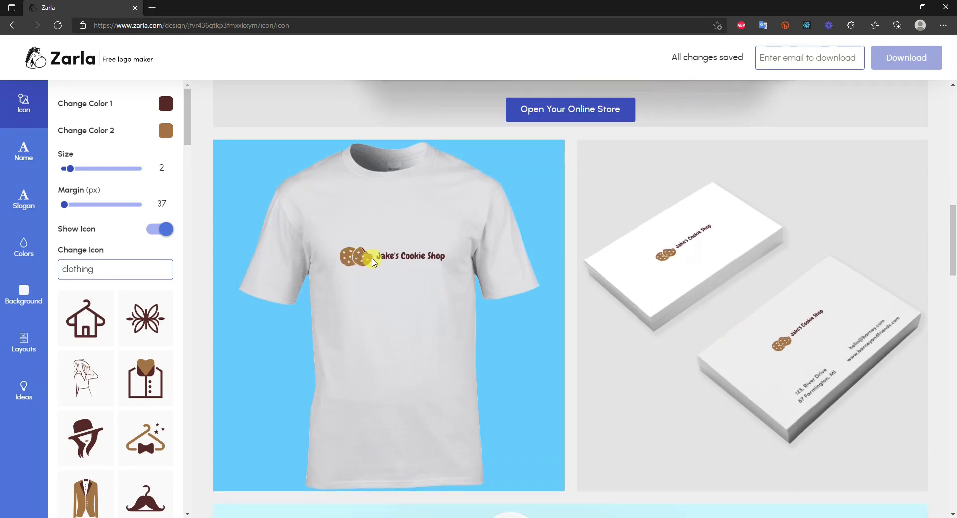
scroll(639, 287, down, 1)
scroll(752, 235, down, 2)
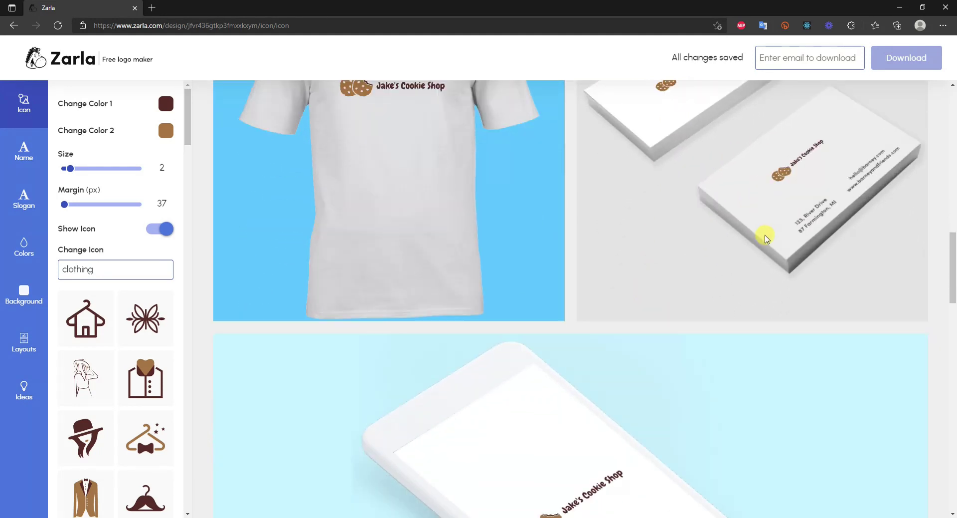
scroll(760, 236, down, 10)
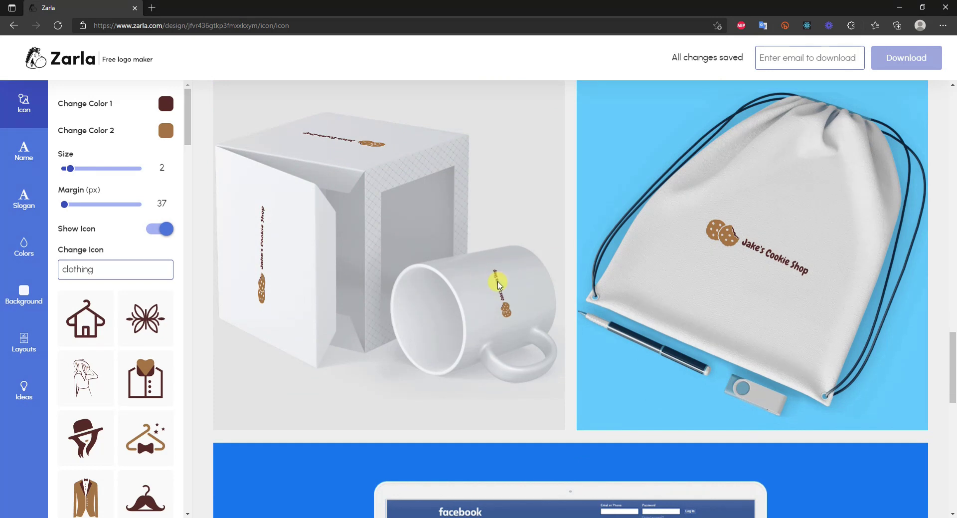
scroll(814, 284, down, 1)
scroll(786, 180, down, 1)
scroll(765, 203, up, 1)
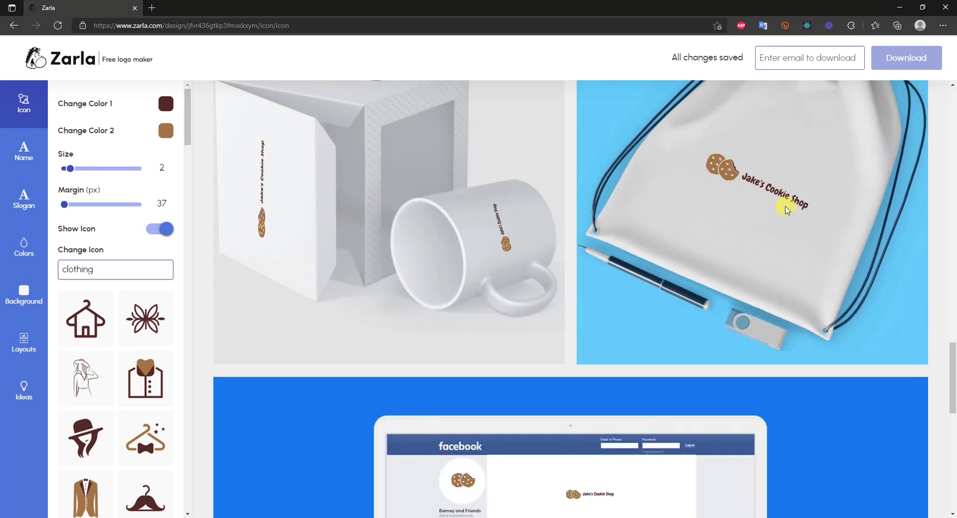
scroll(770, 205, down, 6)
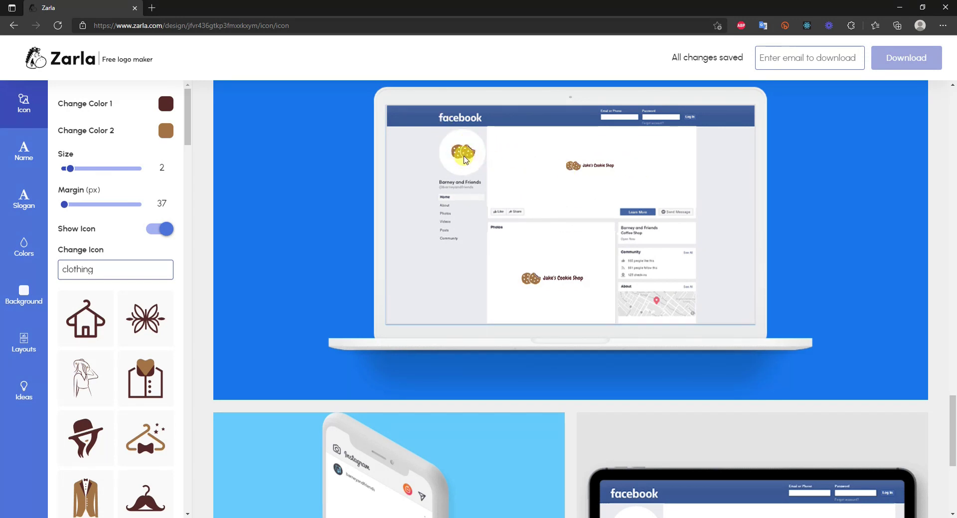
scroll(560, 207, down, 5)
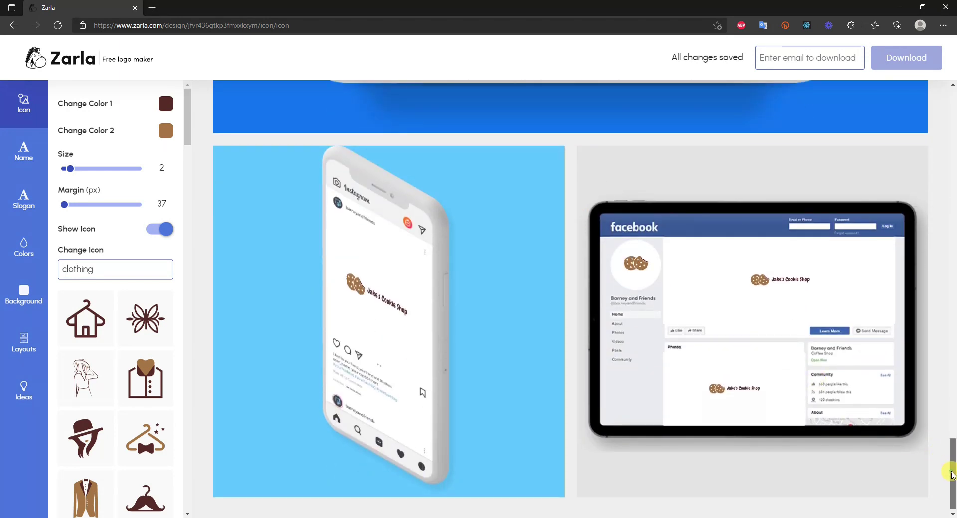
drag(951, 474, 907, 103)
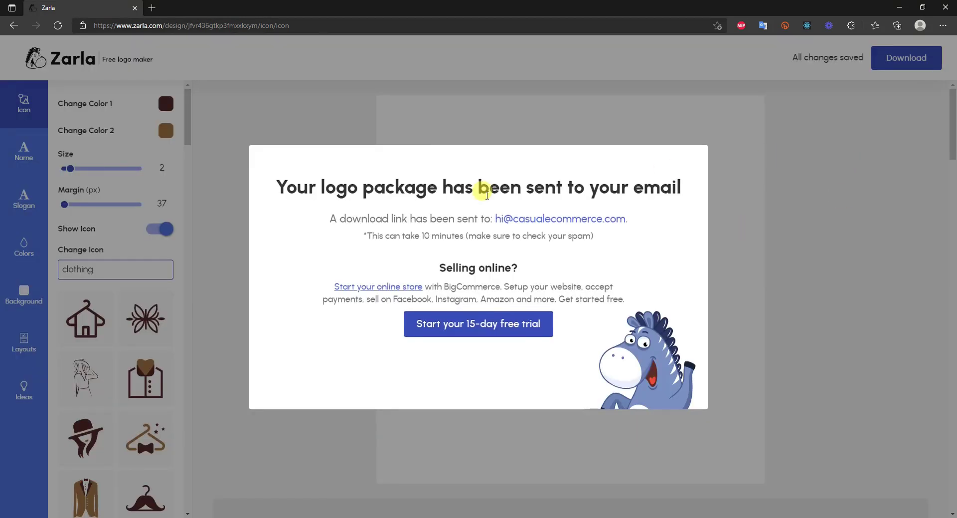
Step: After the package-sent confirmation, open the Zarla email and follow Download Logo Files to the new tab
drag(283, 190, 666, 188)
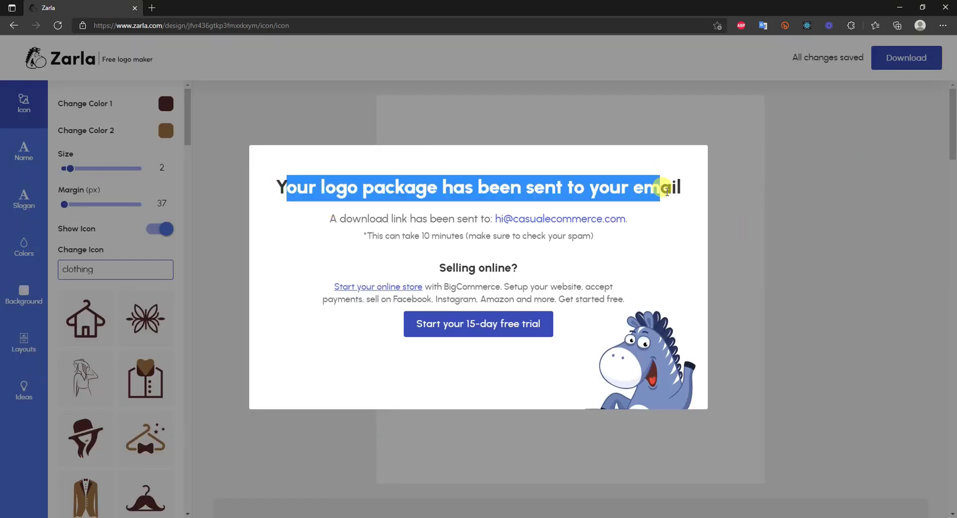
click(668, 188)
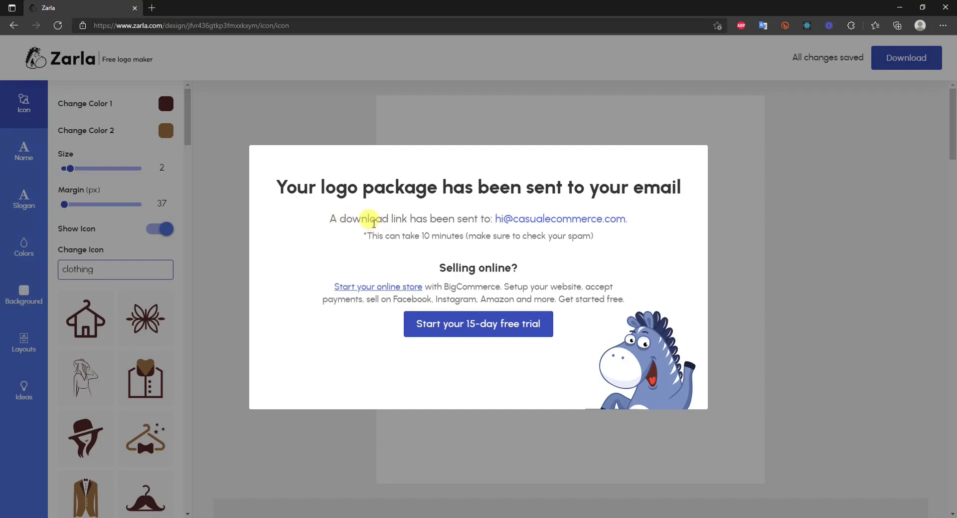
click(158, 6)
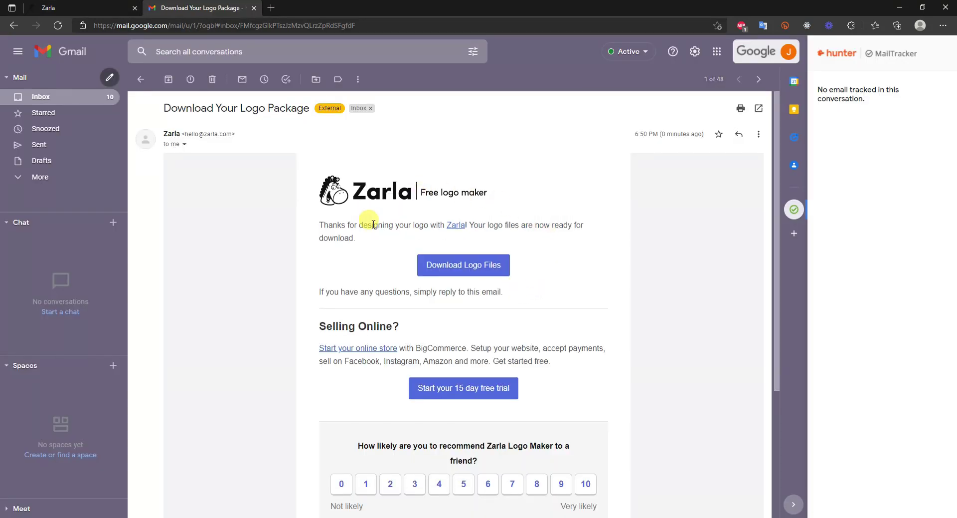
triple_click(172, 108)
click(299, 119)
click(421, 262)
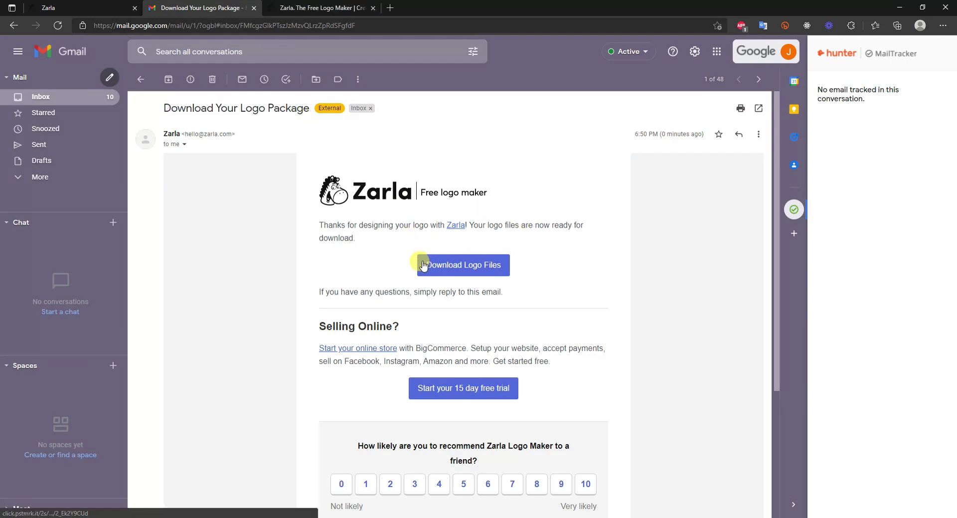
click(460, 272)
Step: Expand '2. Download your logo' and scroll through the six SVG vector logo files
scroll(800, 306, down, 3)
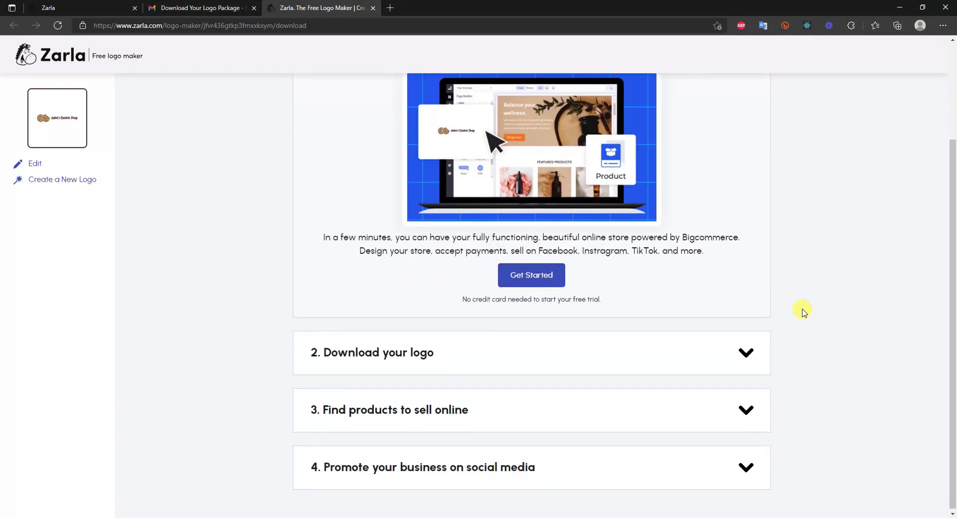
click(744, 353)
scroll(746, 344, down, 4)
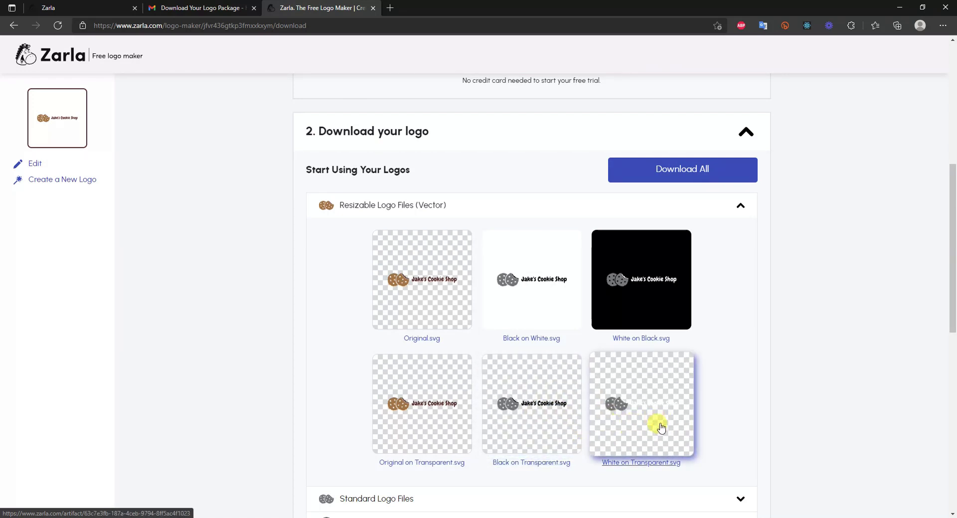
scroll(626, 421, down, 6)
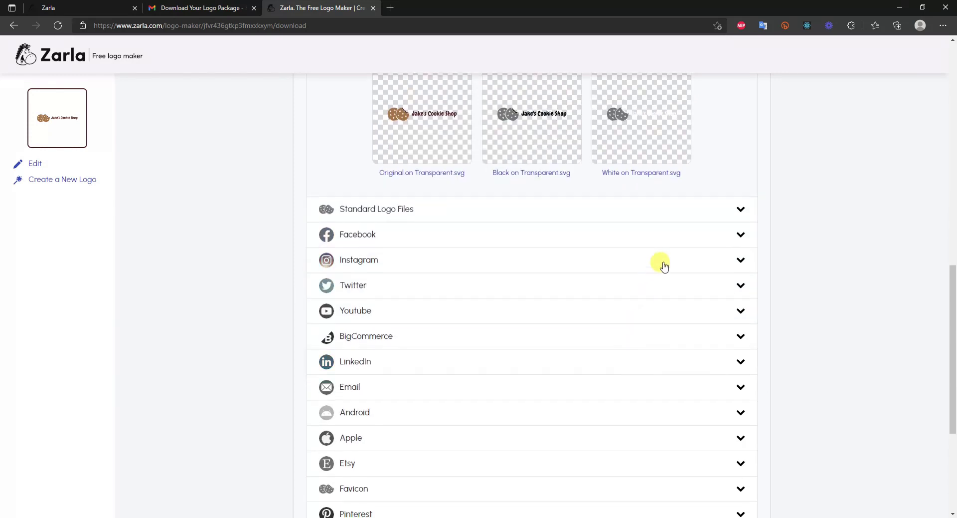
scroll(668, 284, up, 2)
scroll(672, 293, up, 4)
scroll(705, 295, down, 4)
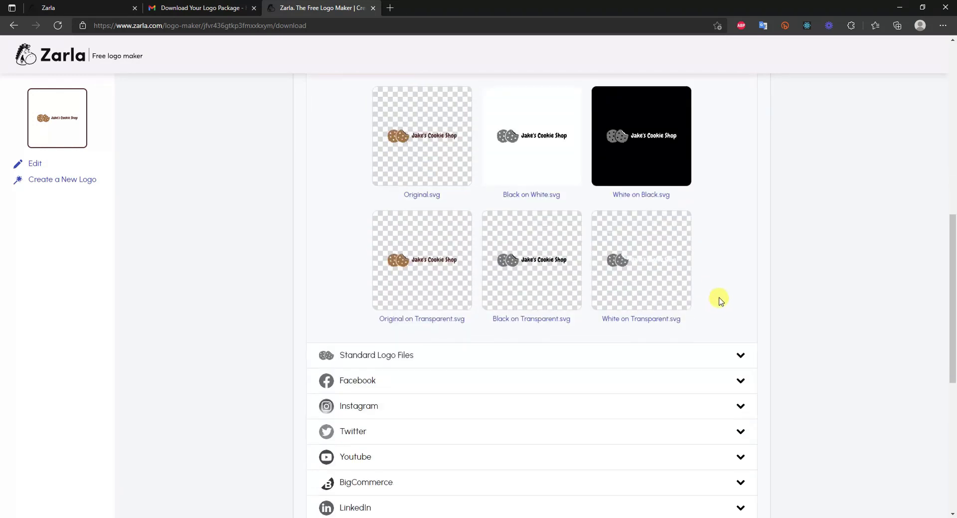
Step: Expand the Standard Logo Files, Facebook and Instagram sections to preview their files
click(726, 286)
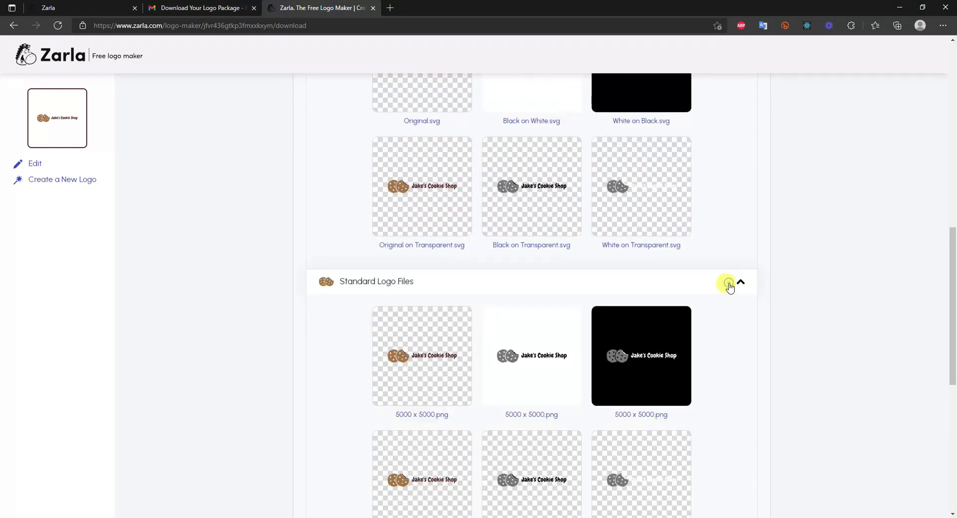
scroll(703, 289, down, 3)
scroll(618, 292, down, 3)
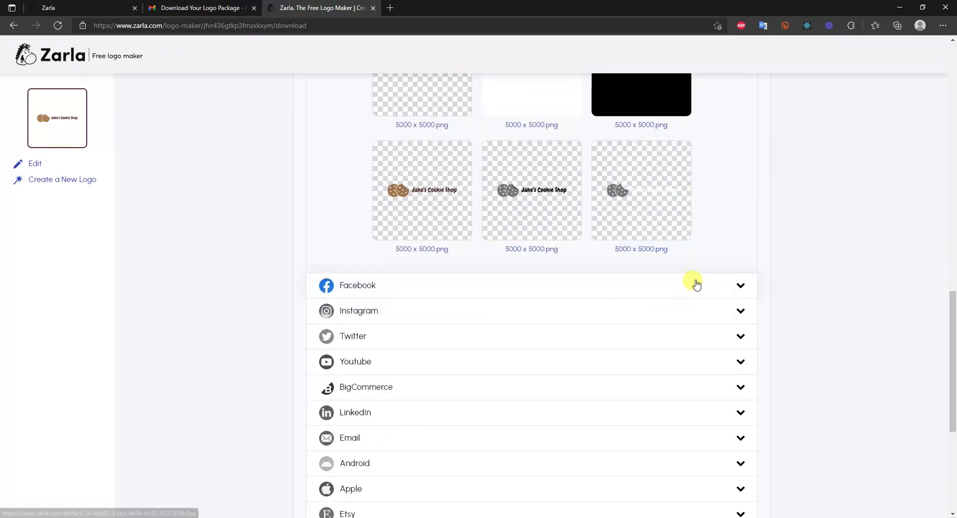
click(698, 281)
scroll(700, 280, down, 2)
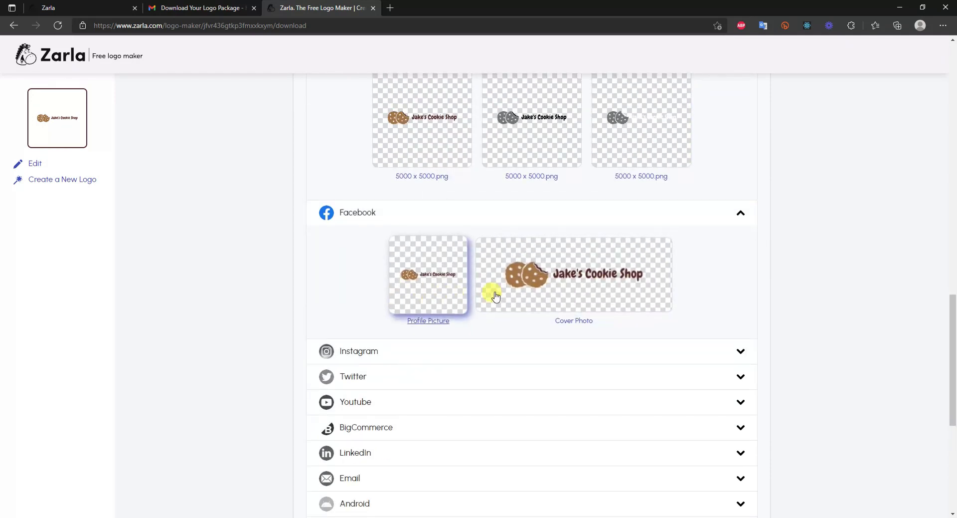
scroll(491, 291, down, 4)
click(670, 210)
scroll(540, 272, down, 8)
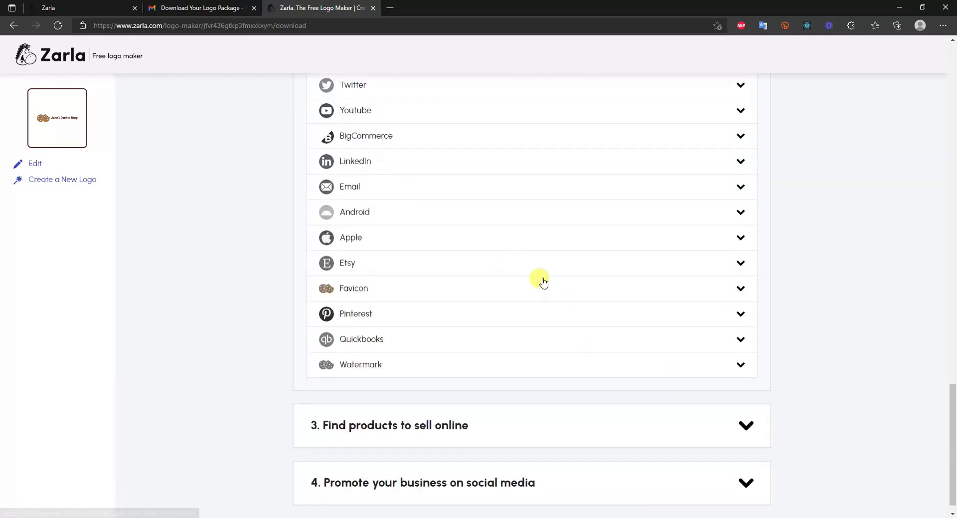
scroll(465, 240, up, 4)
Step: Expand the Twitter and Favicon sections and scroll through all the file previews
click(554, 236)
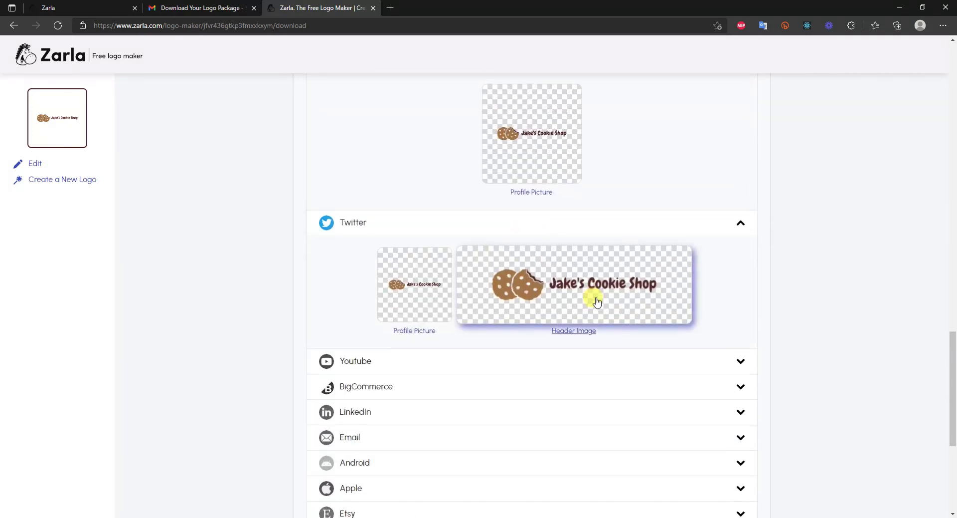
scroll(399, 299, down, 2)
scroll(389, 270, down, 2)
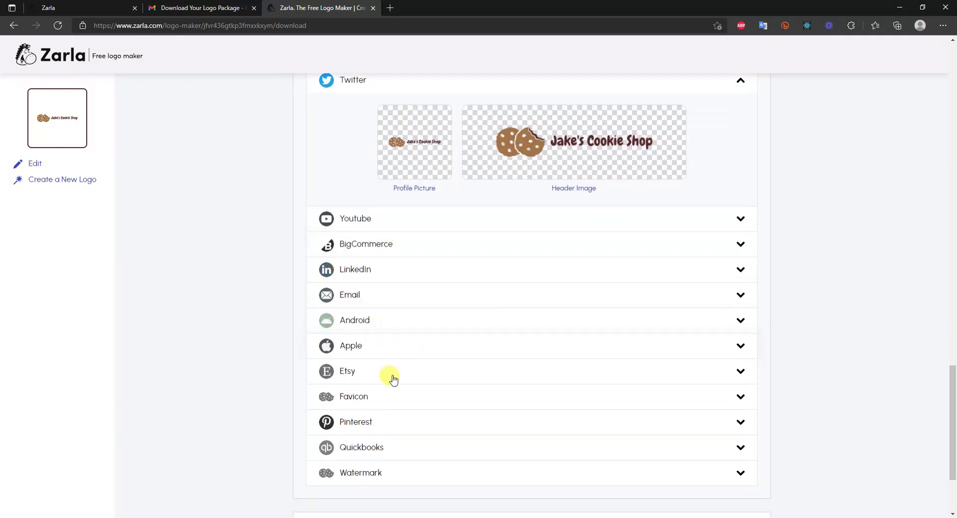
click(414, 398)
scroll(498, 389, down, 1)
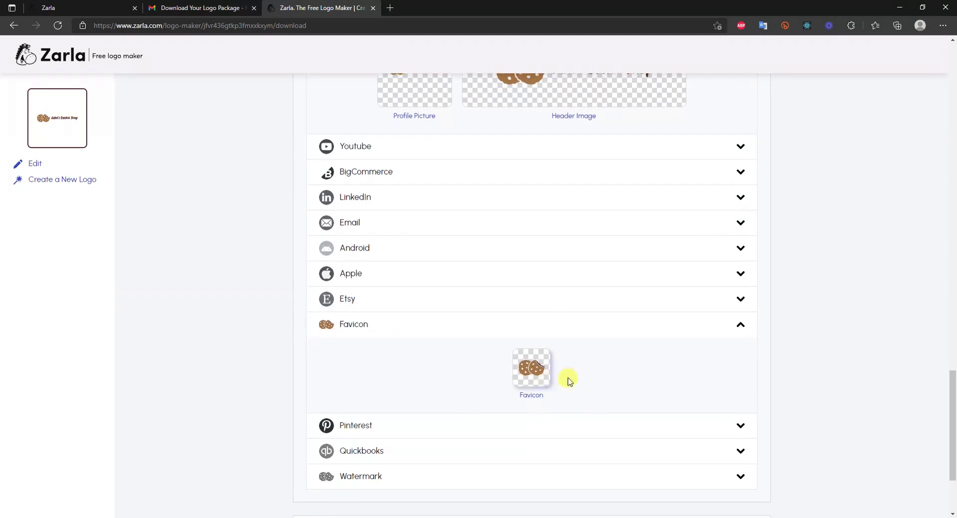
scroll(453, 371, up, 1)
scroll(458, 373, up, 1)
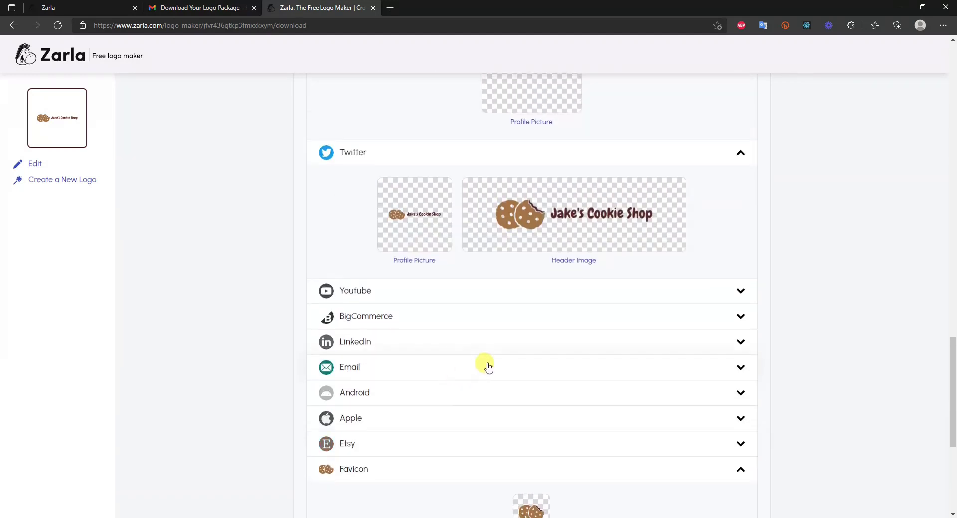
scroll(773, 376, down, 3)
scroll(780, 369, up, 1)
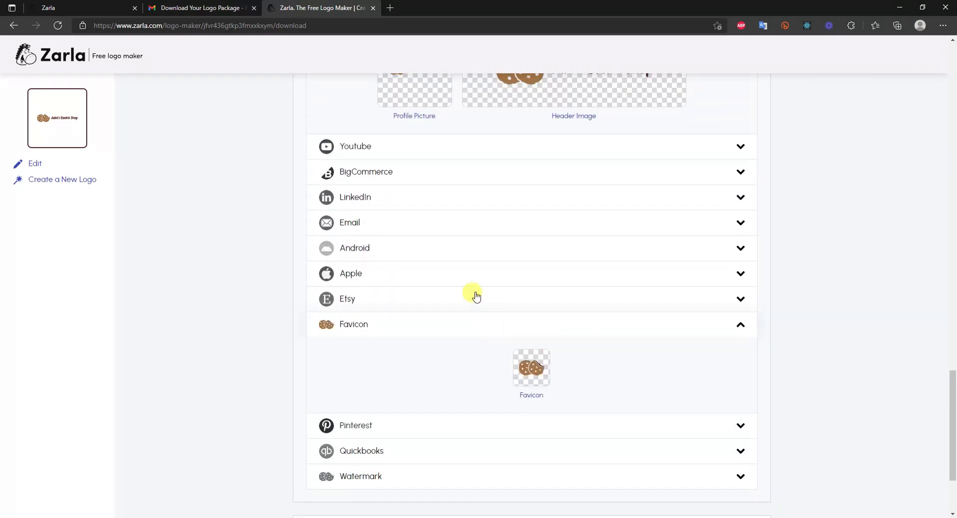
scroll(648, 339, up, 2)
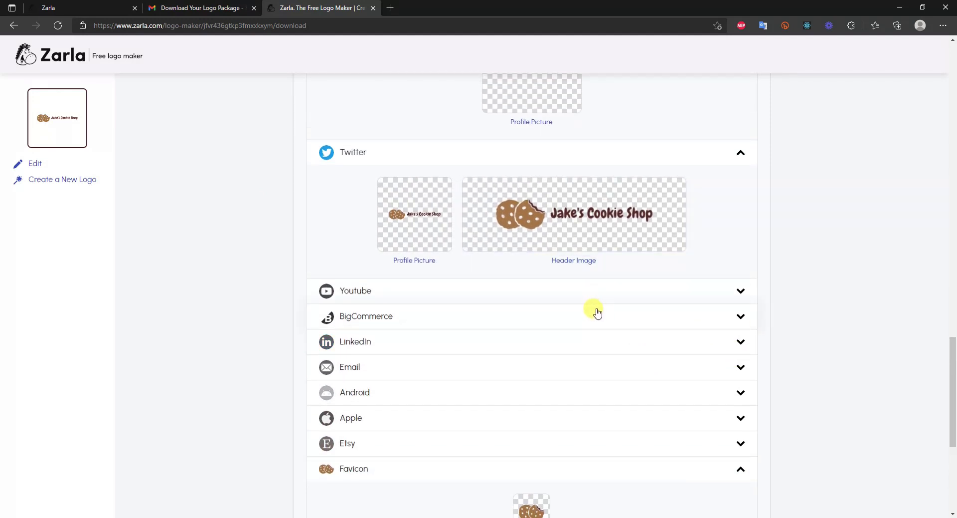
scroll(553, 337, up, 2)
scroll(568, 349, down, 3)
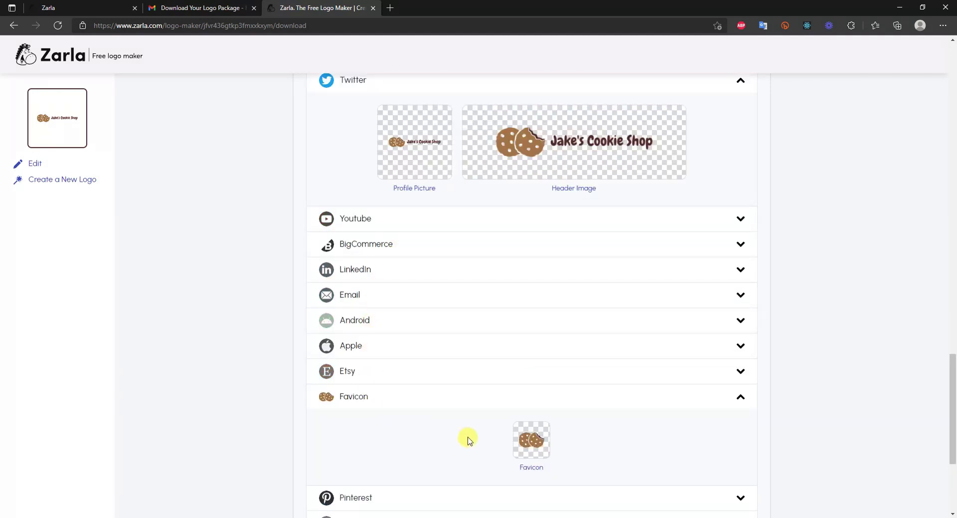
scroll(570, 359, up, 5)
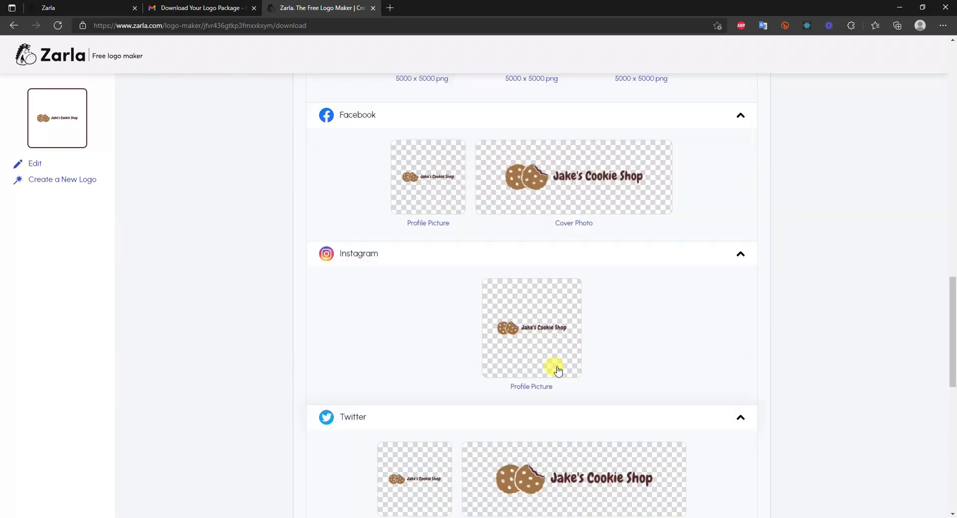
scroll(648, 361, up, 2)
scroll(732, 355, down, 1)
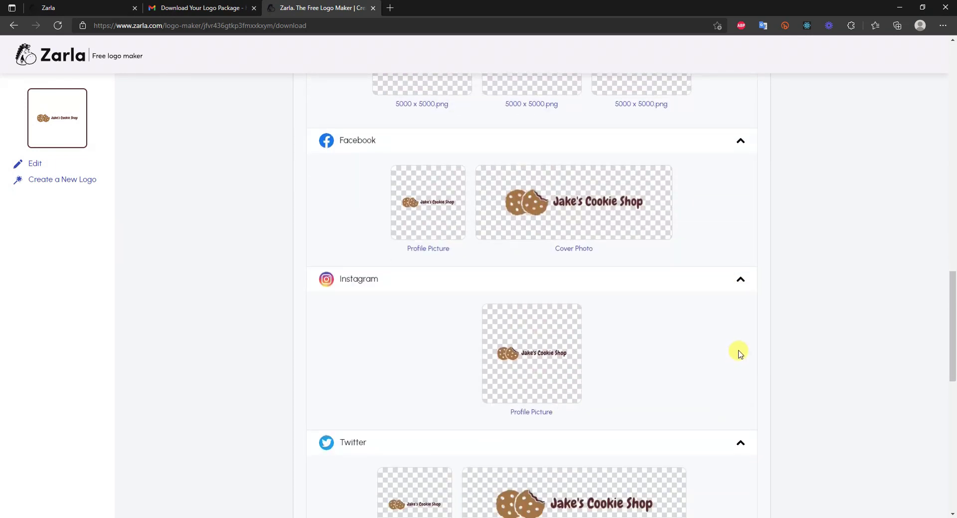